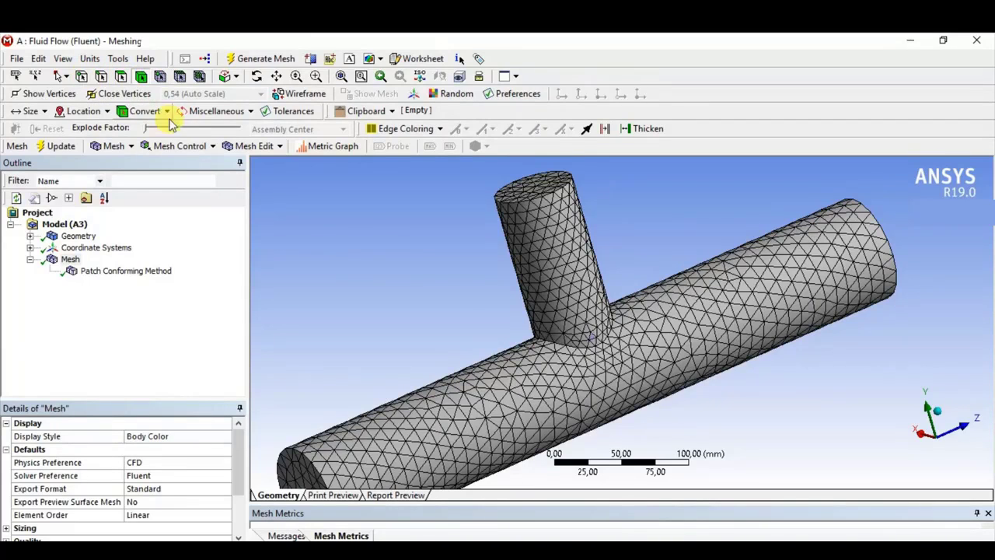
pyautogui.click(510, 327)
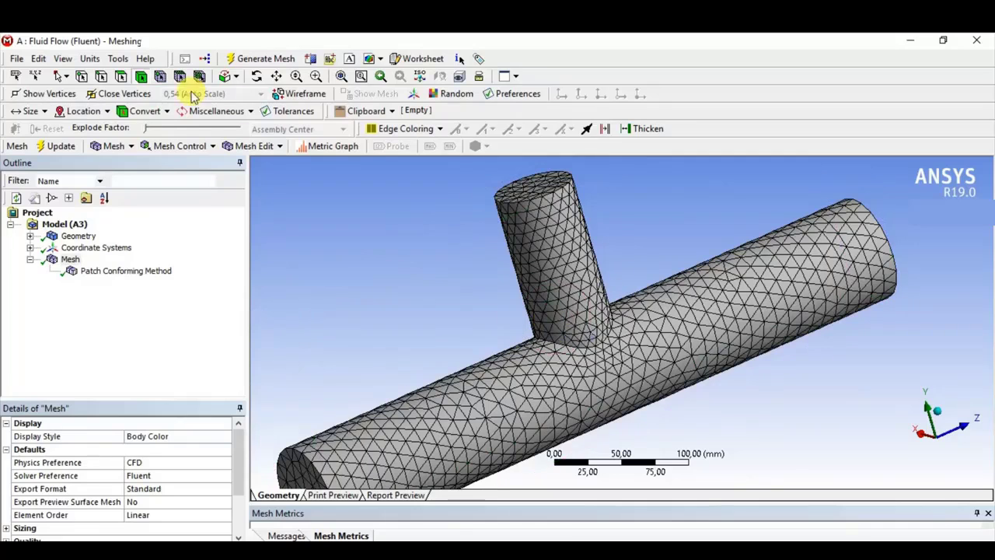
pyautogui.click(577, 306)
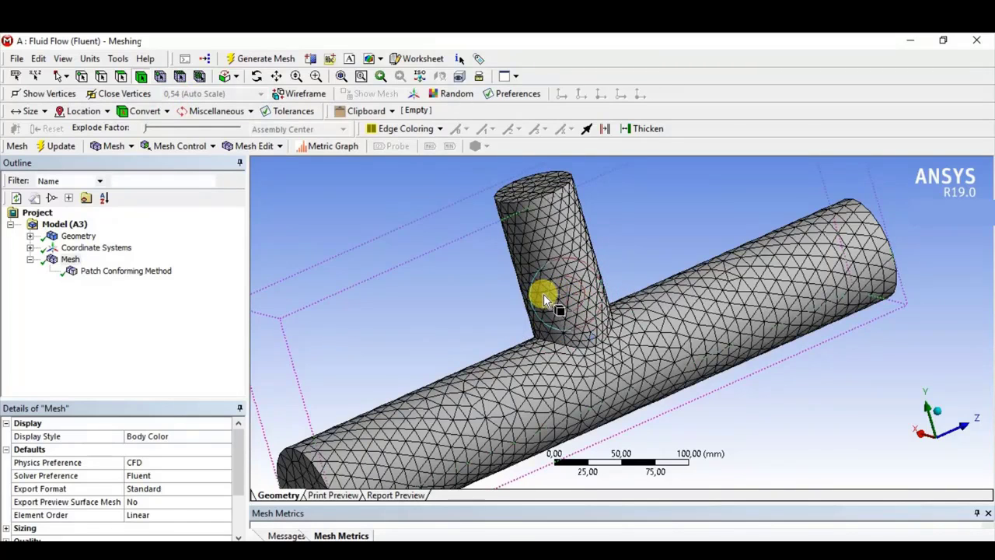
pyautogui.rightClick(554, 302)
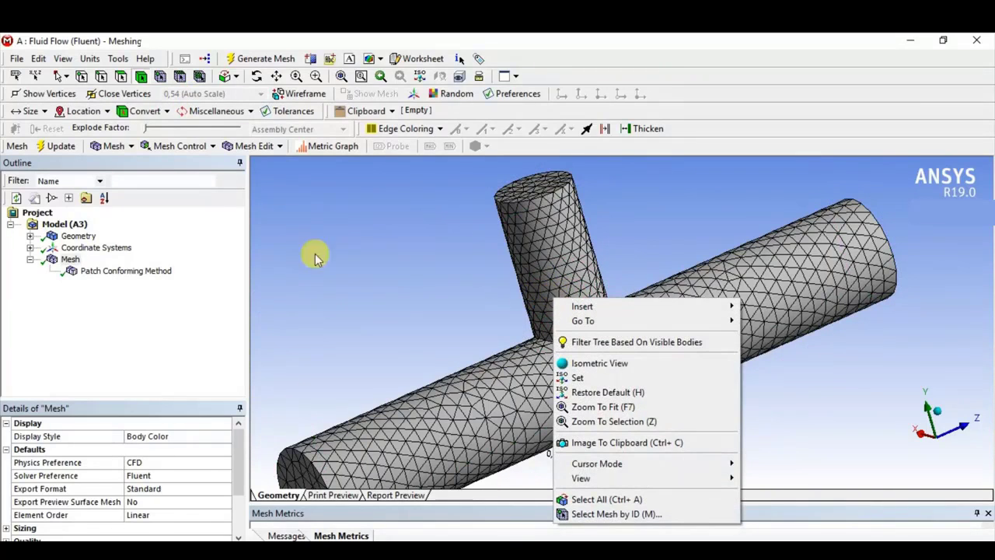
# - Insert a Sizing control under Mesh and apply it to the whole pipe body
pyautogui.rightClick(70, 261)
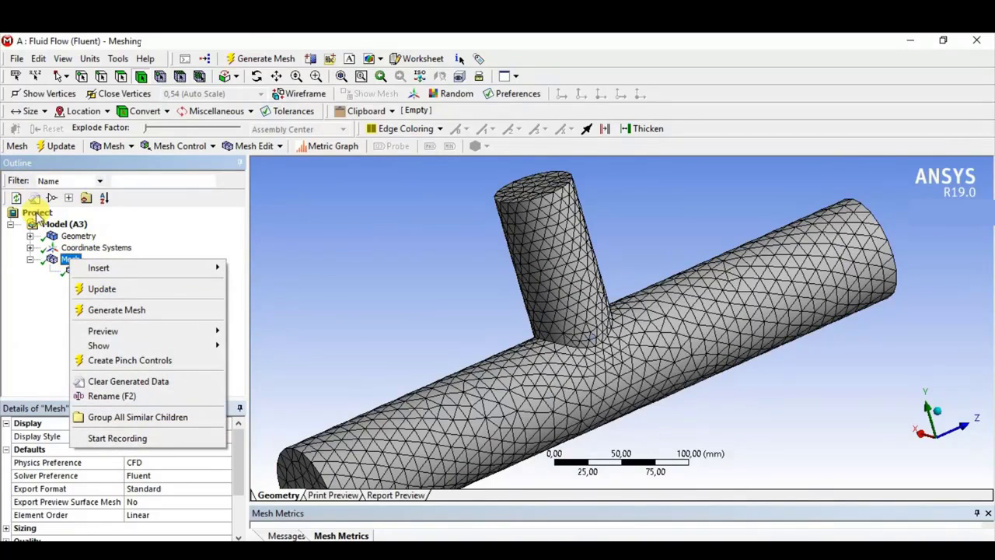
pyautogui.moveTo(99, 266)
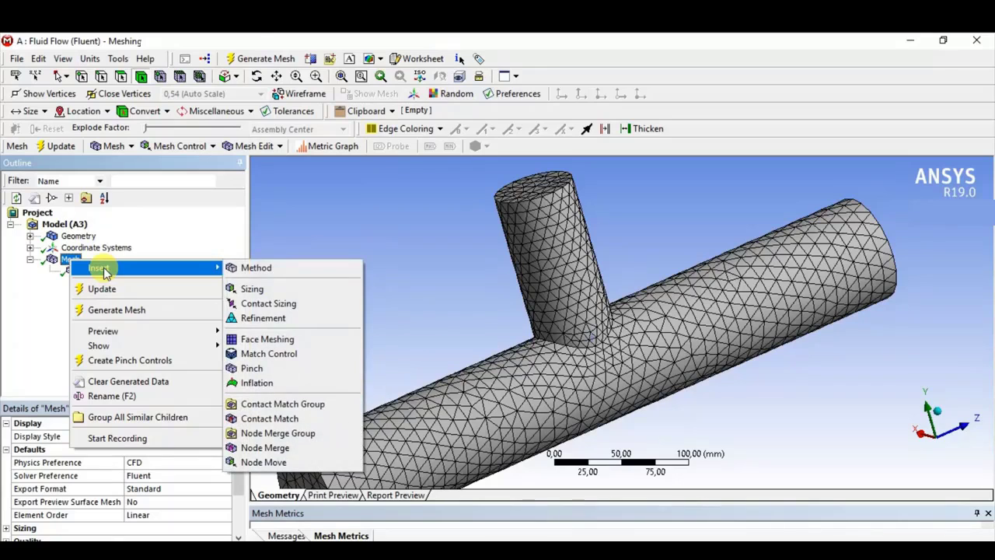
pyautogui.click(269, 291)
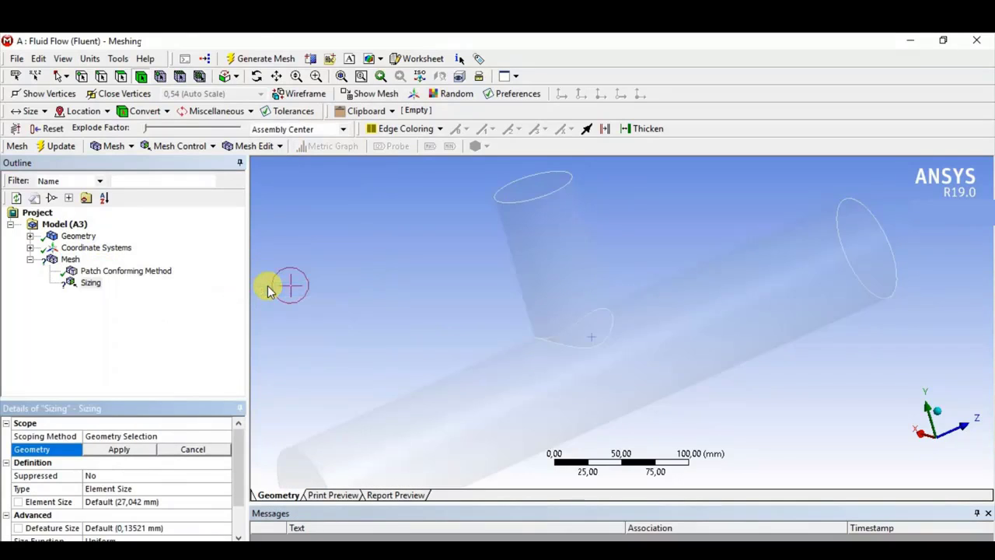
pyautogui.scroll(-2, 614, 391)
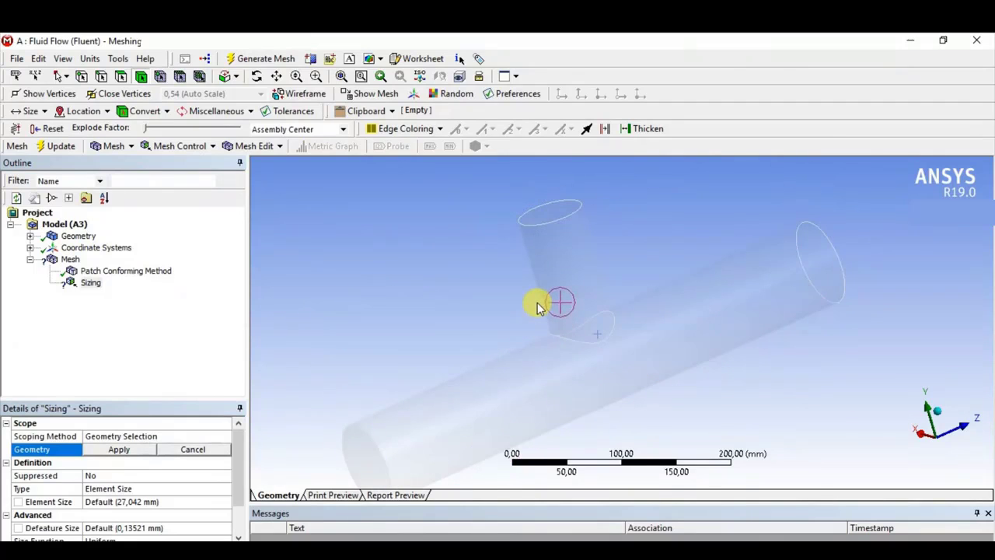
pyautogui.click(576, 311)
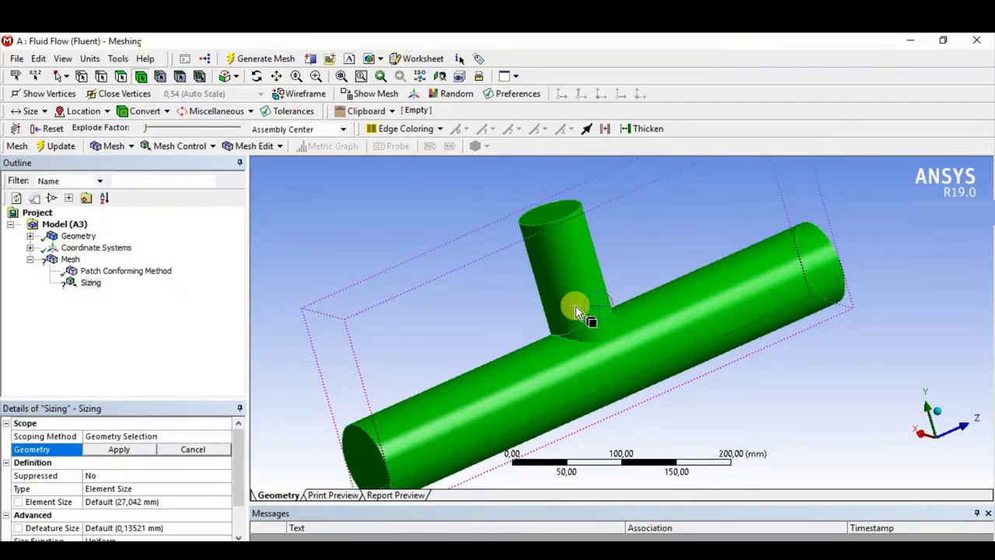
pyautogui.click(129, 451)
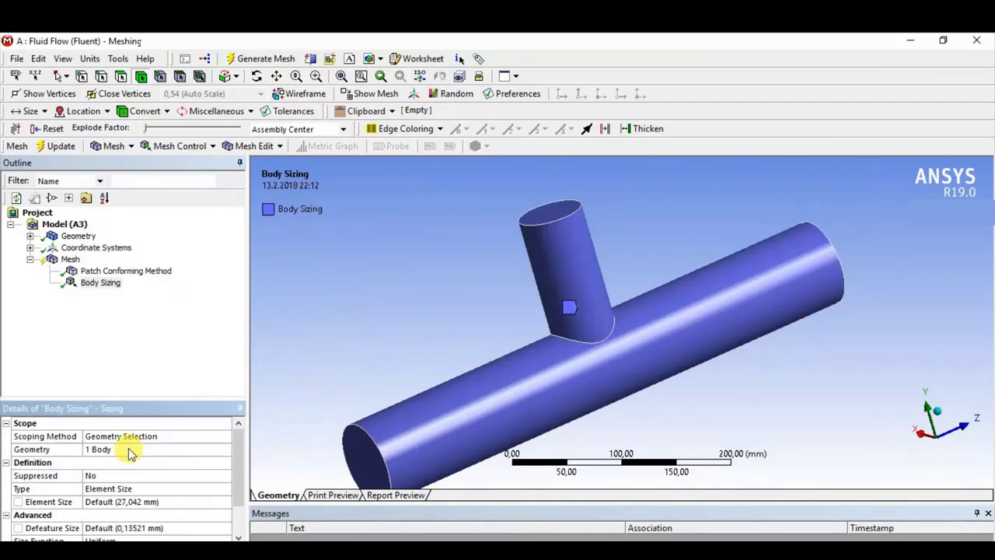
# - Set the body sizing's element size to 5 mm and generate the mesh
pyautogui.click(131, 489)
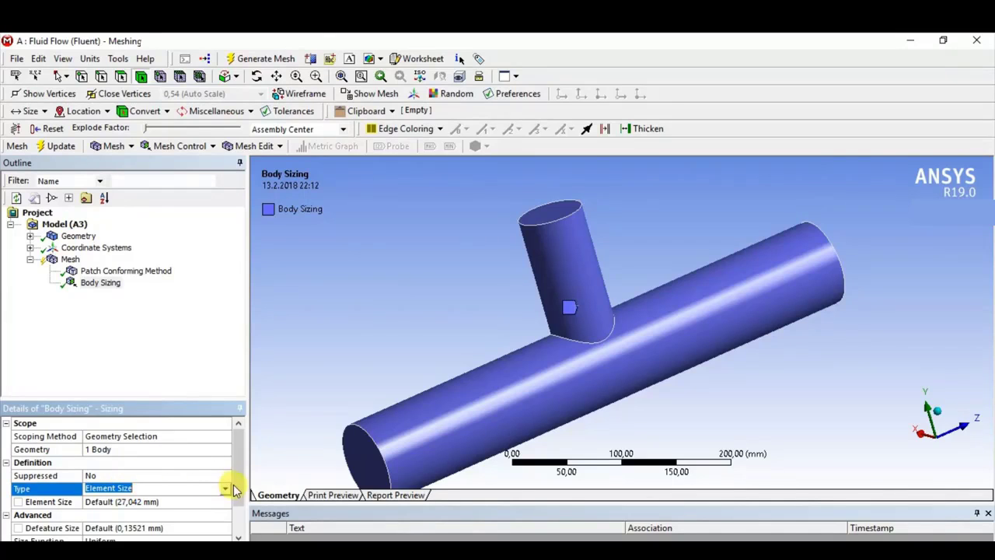
pyautogui.click(124, 502)
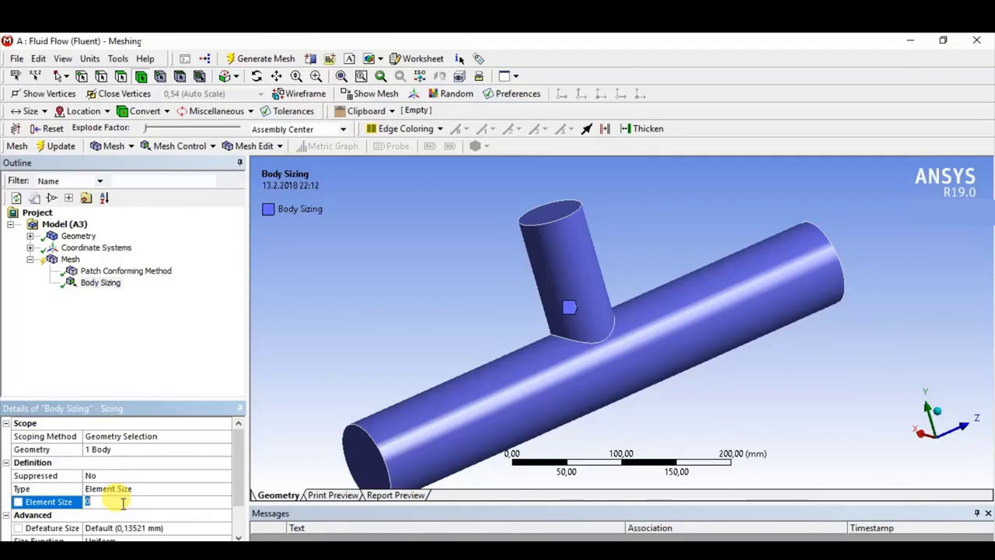
pyautogui.write('5')
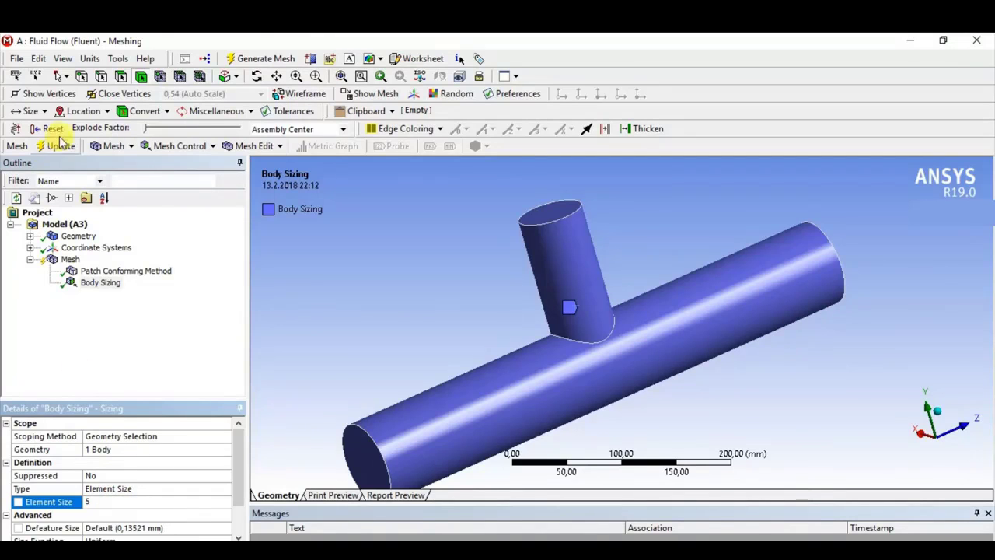
pyautogui.click(256, 59)
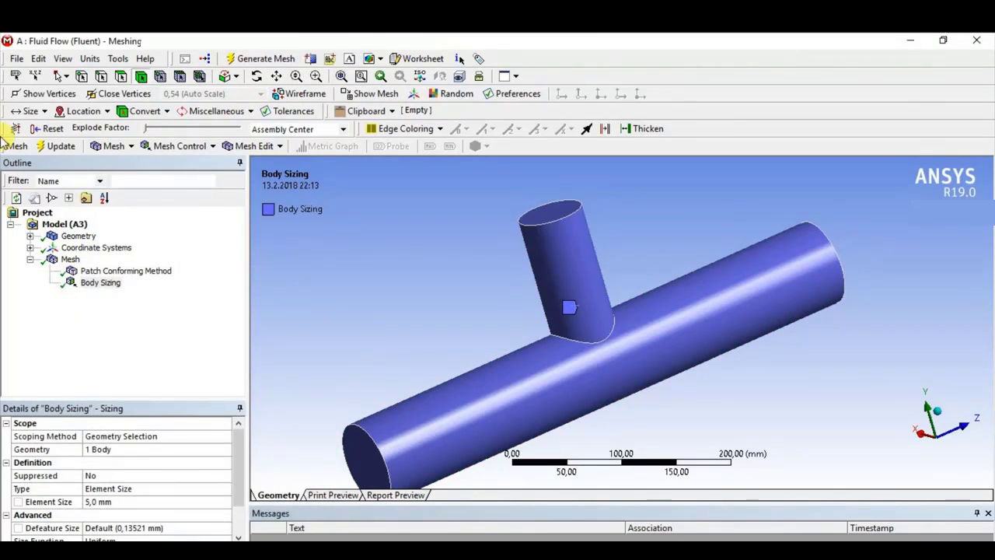
# - Display the generated mesh and examine its orthogonal quality statistics
pyautogui.click(67, 261)
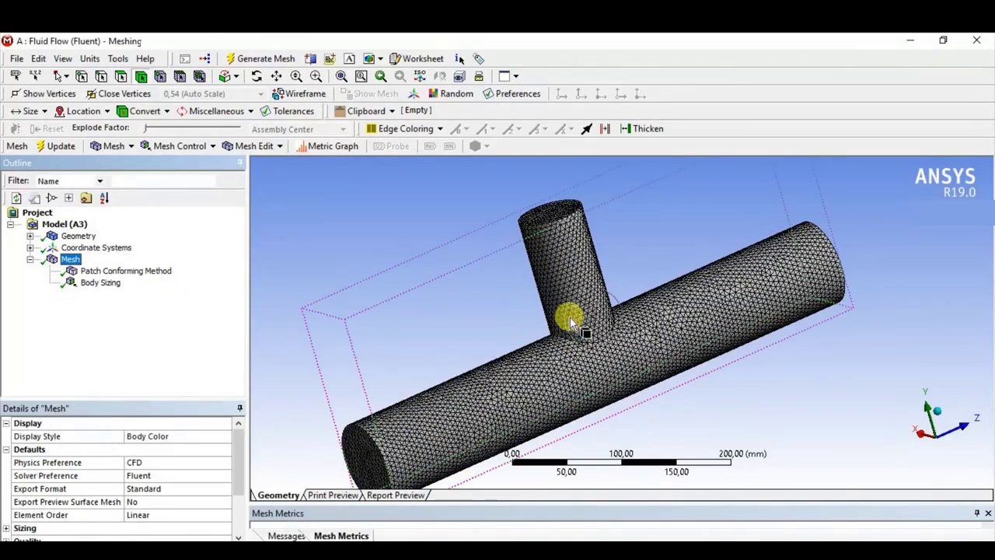
pyautogui.moveTo(660, 296); pyautogui.dragTo(444, 326, button='middle')
pyautogui.scroll(-1, 93, 471)
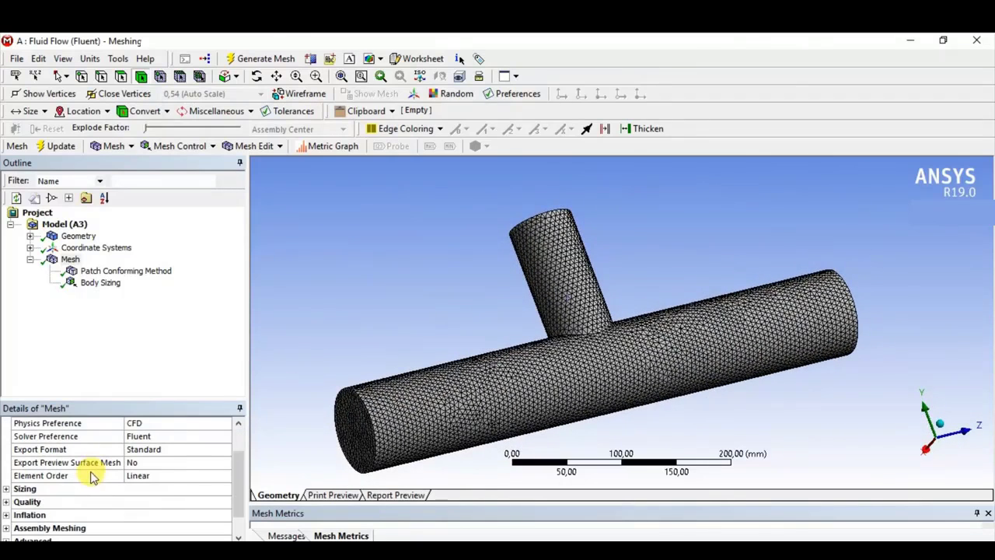
pyautogui.click(5, 502)
pyautogui.scroll(-2, 133, 489)
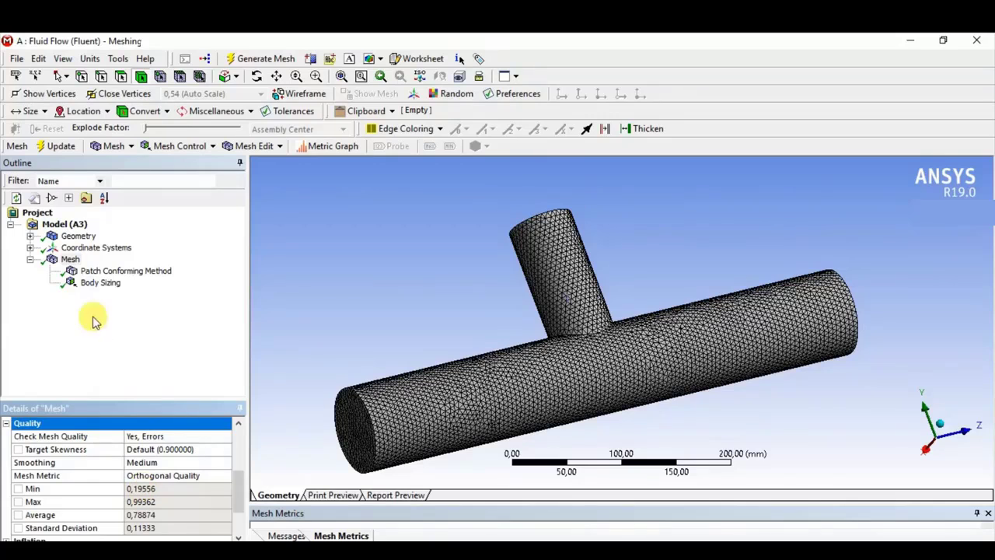
# - Delete the Body Sizing control from the mesh and confirm the deletion
pyautogui.click(101, 282)
pyautogui.rightClick(110, 289)
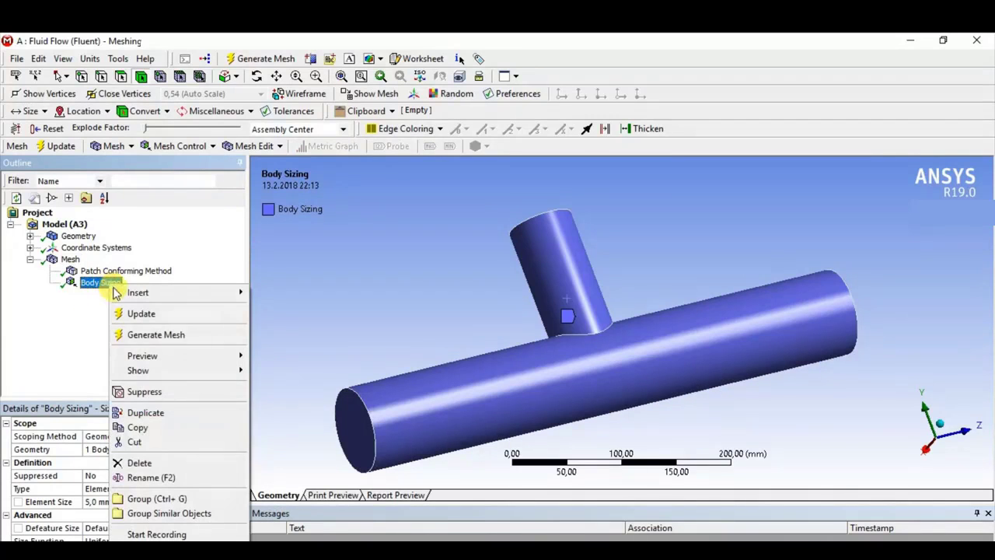
pyautogui.click(147, 463)
pyautogui.click(493, 358)
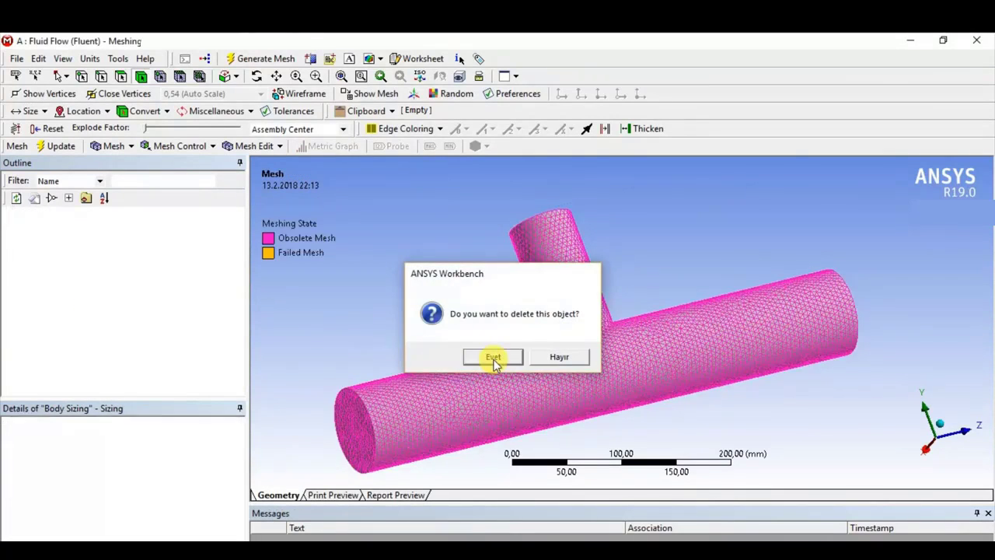
# - Regenerate the mesh without the body sizing and check its orthogonal quality statistics
pyautogui.click(252, 59)
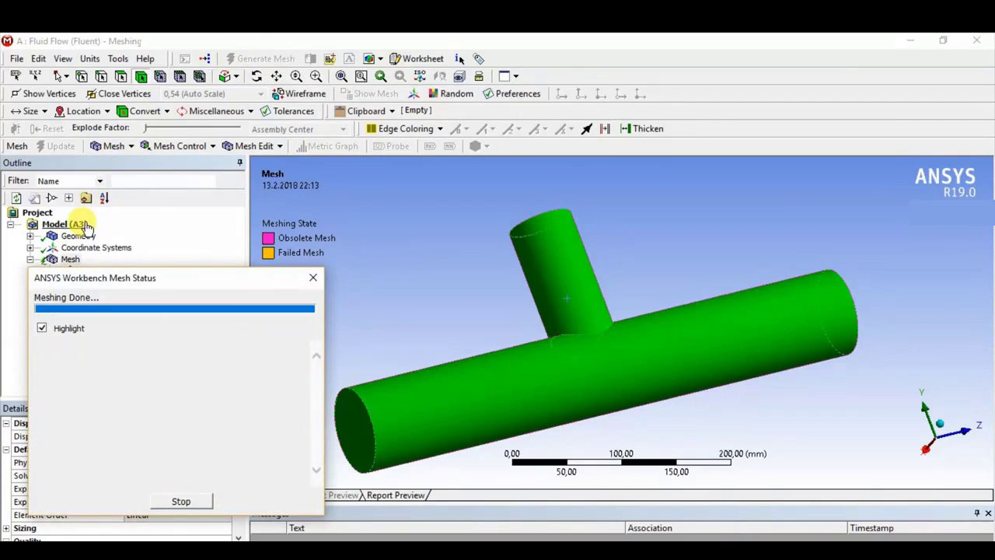
pyautogui.click(70, 261)
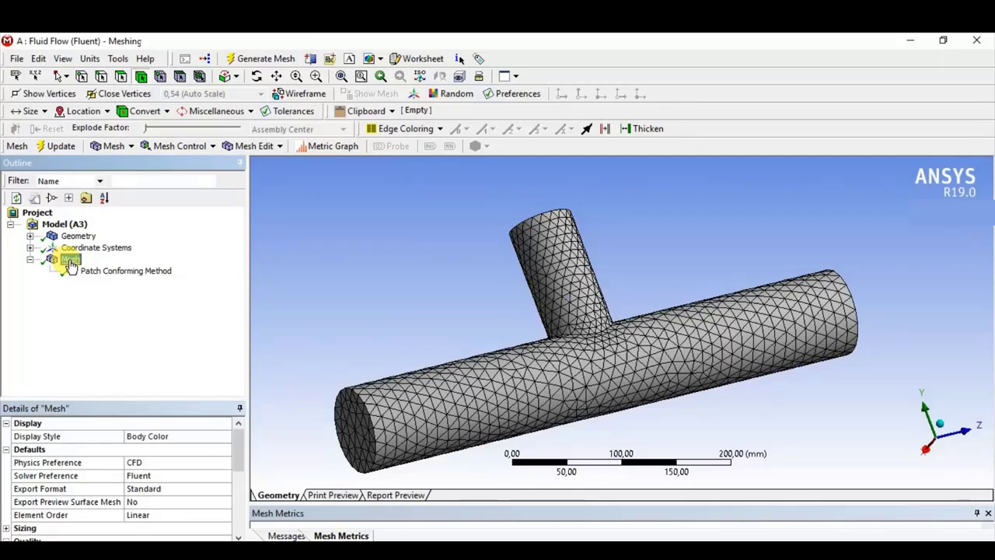
pyautogui.scroll(-1, 107, 479)
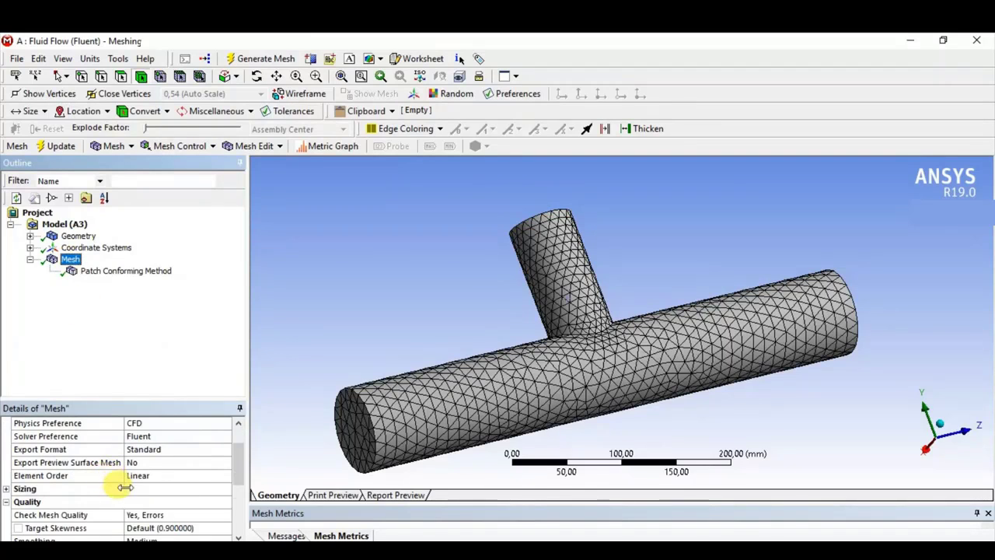
pyautogui.scroll(-1, 118, 486)
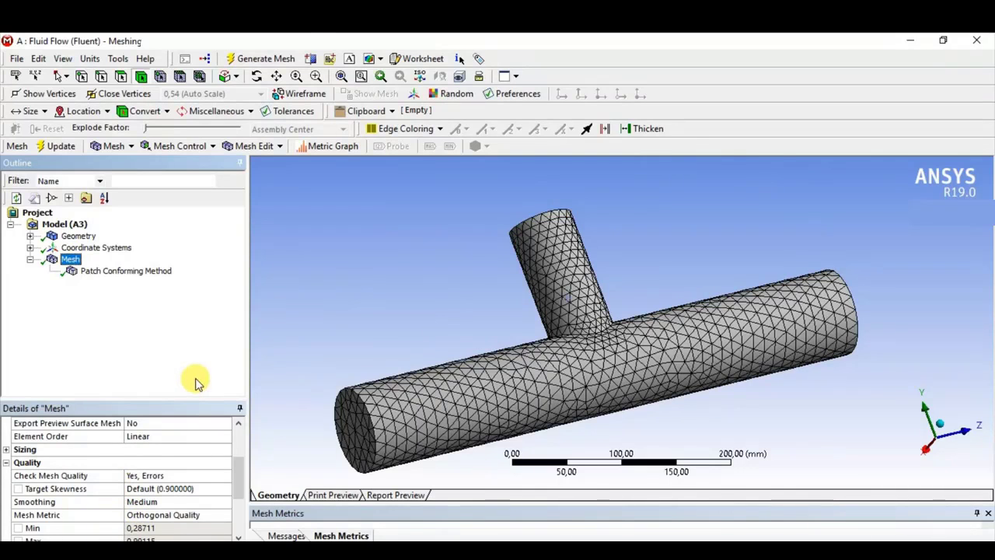
# - Insert a Sizing control on the outer cylindrical face of the main pipe
pyautogui.moveTo(586, 326); pyautogui.dragTo(588, 362, button='middle')
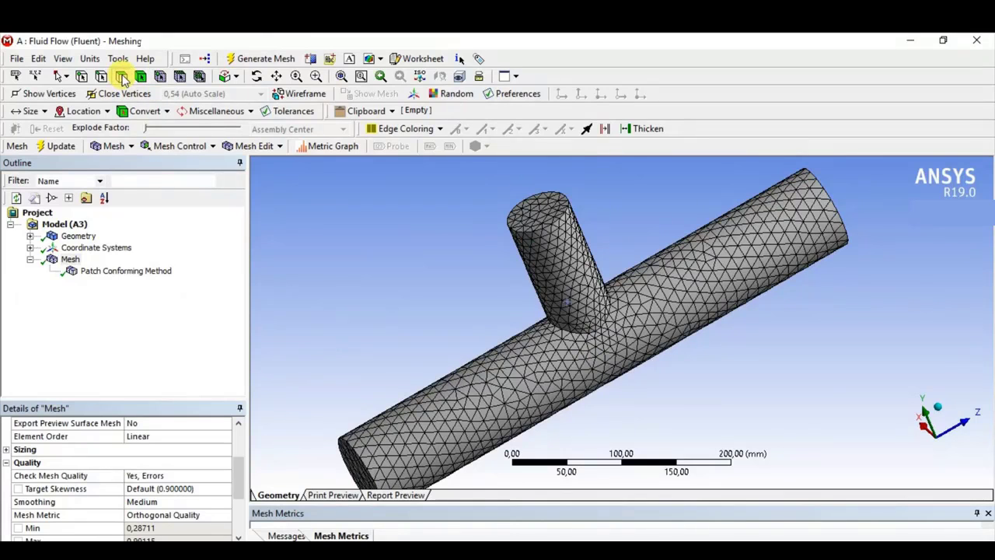
pyautogui.click(514, 387)
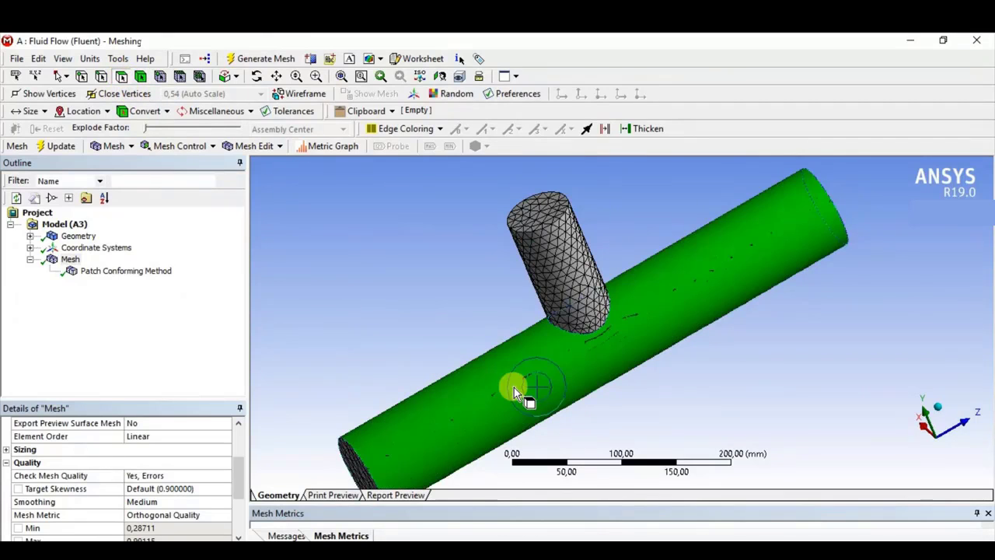
pyautogui.rightClick(514, 387)
pyautogui.moveTo(549, 171)
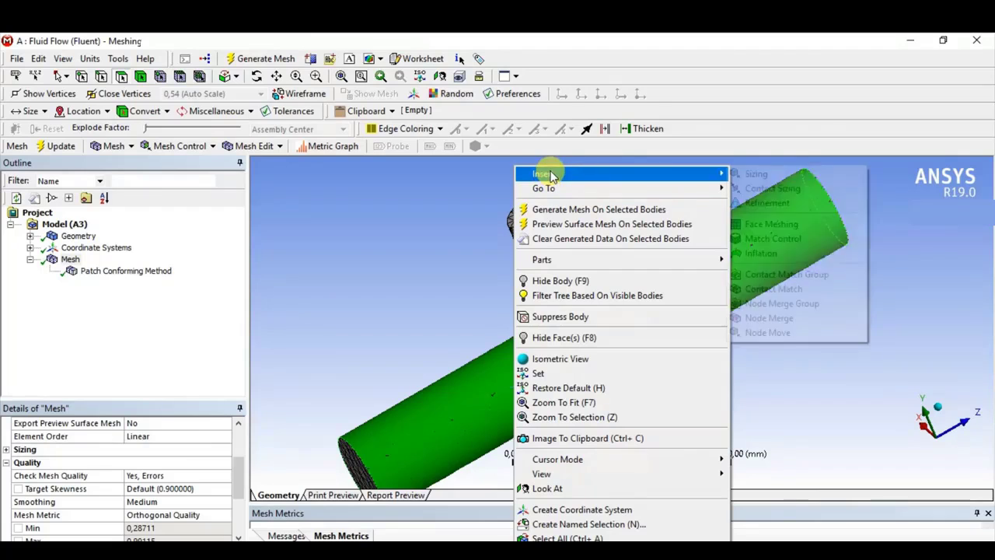
pyautogui.click(758, 174)
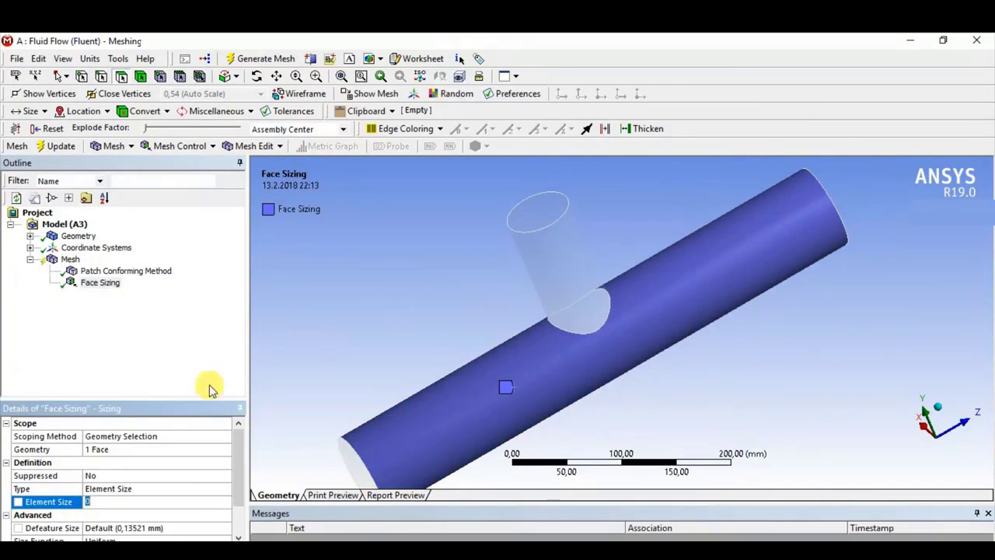
# - Set the face sizing's element size to 5 mm and generate the mesh
pyautogui.click(108, 451)
pyautogui.click(113, 450)
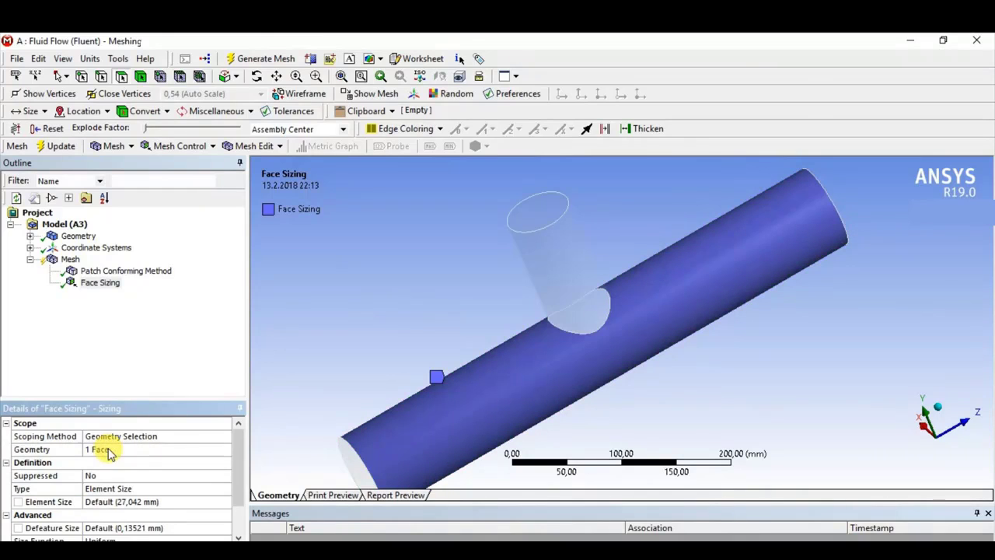
pyautogui.click(112, 503)
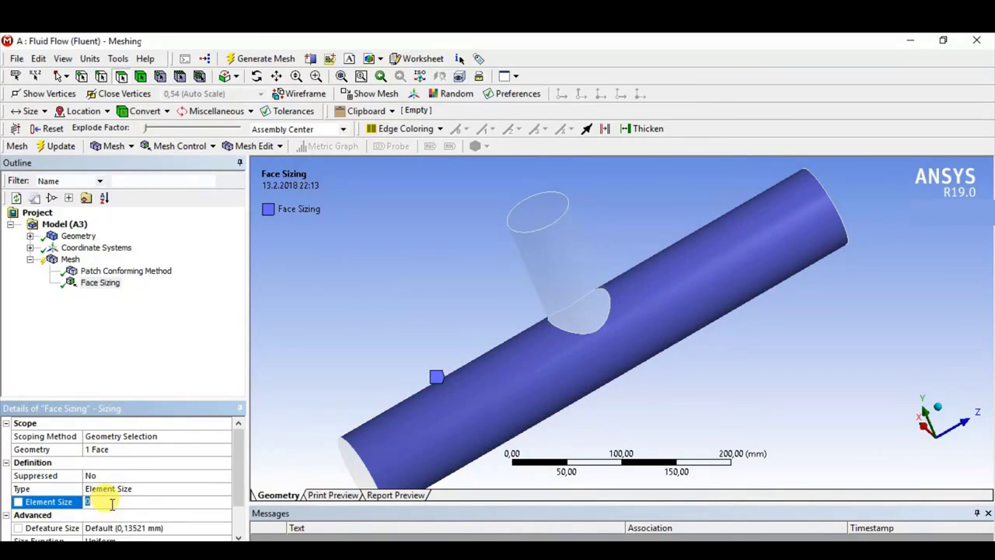
pyautogui.write('5')
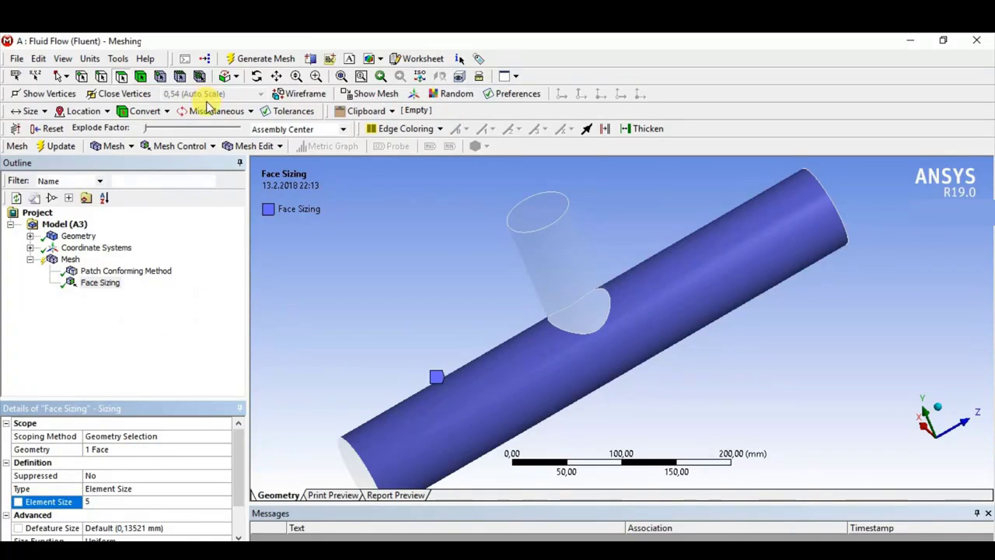
pyautogui.click(243, 60)
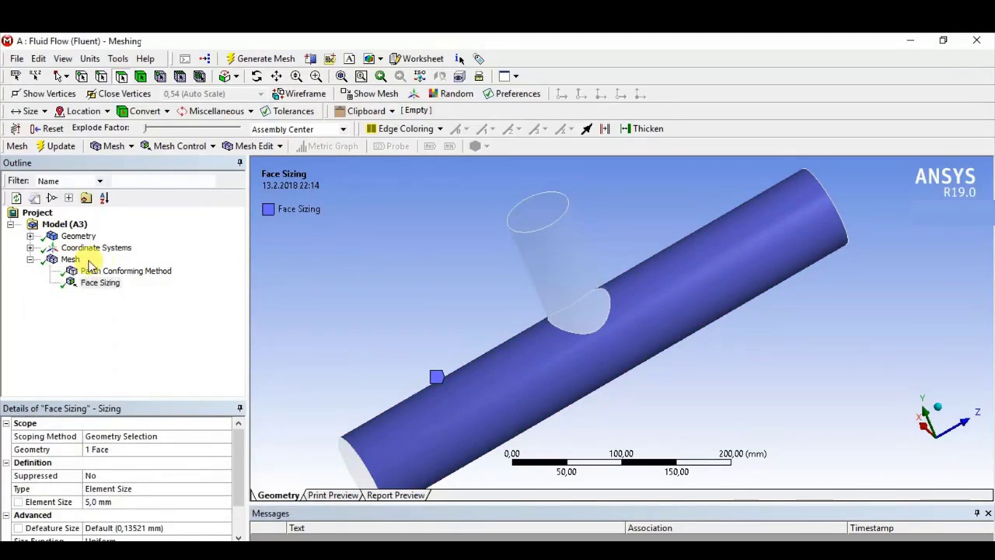
# - Display the face-sized mesh and review its orthogonal quality statistics
pyautogui.click(69, 260)
pyautogui.scroll(-4, 131, 484)
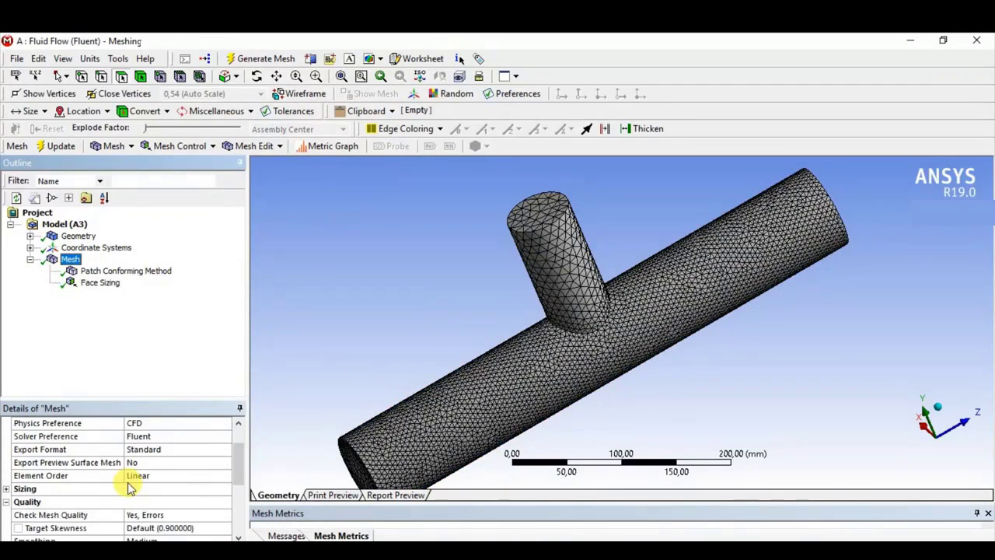
pyautogui.scroll(-1, 114, 488)
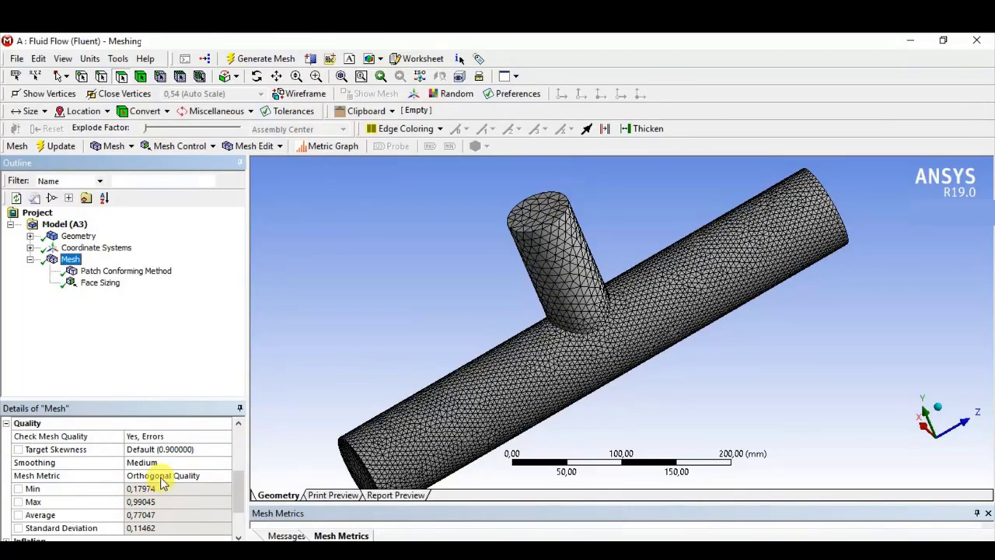
# - Delete the Face Sizing control from the mesh and confirm the deletion
pyautogui.click(89, 287)
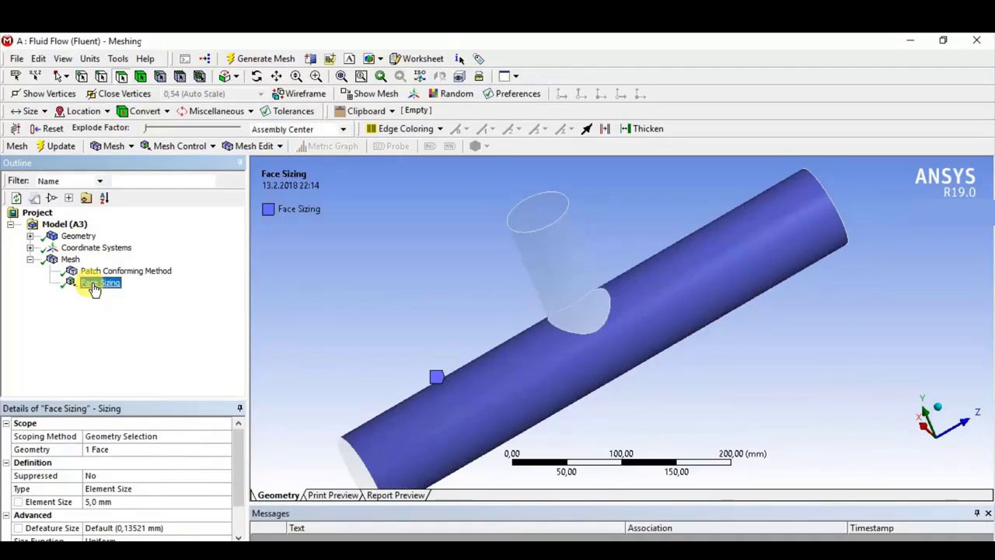
pyautogui.rightClick(93, 287)
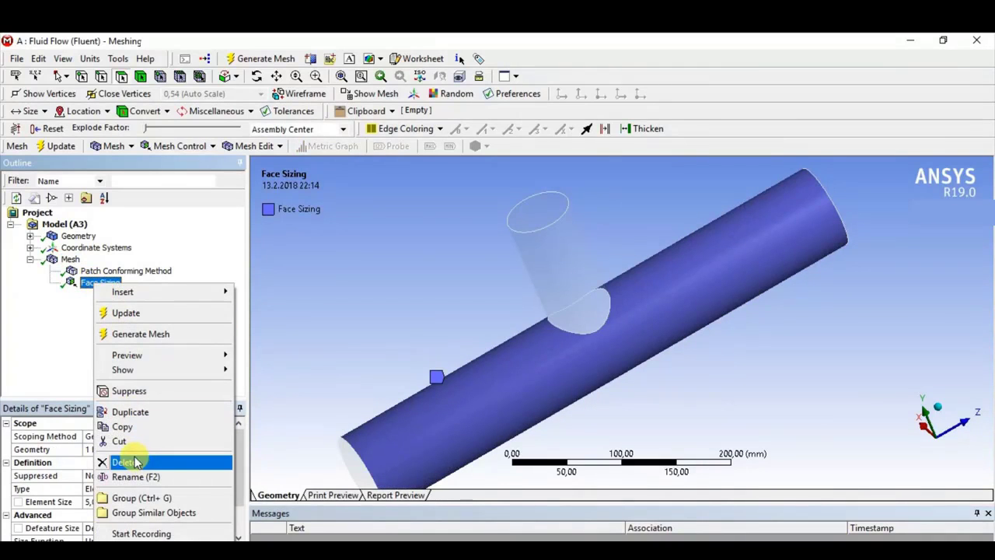
pyautogui.click(166, 463)
pyautogui.click(492, 358)
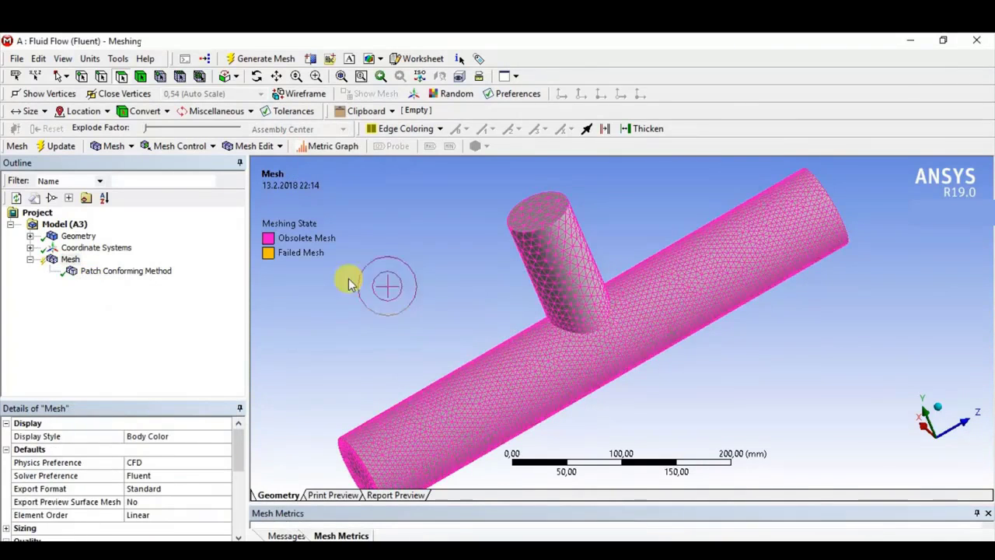
# - Regenerate the mesh and insert a Sizing control on the edge where the branch meets the main pipe
pyautogui.click(285, 59)
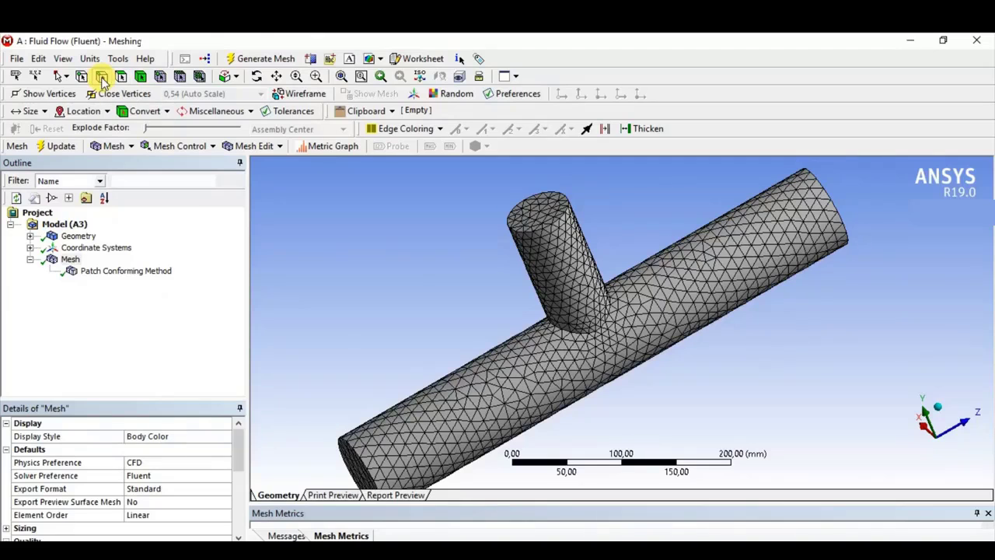
pyautogui.rightClick(584, 339)
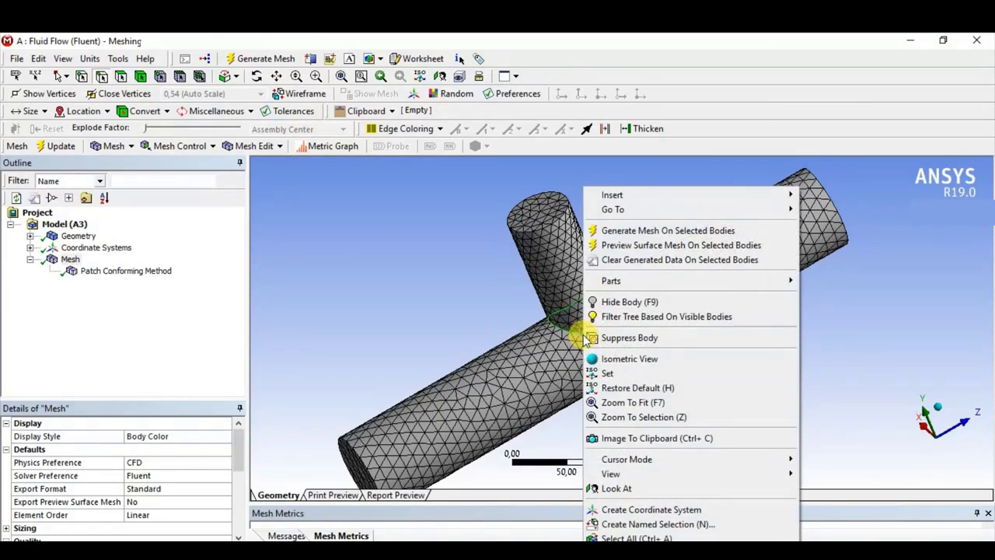
pyautogui.moveTo(627, 199)
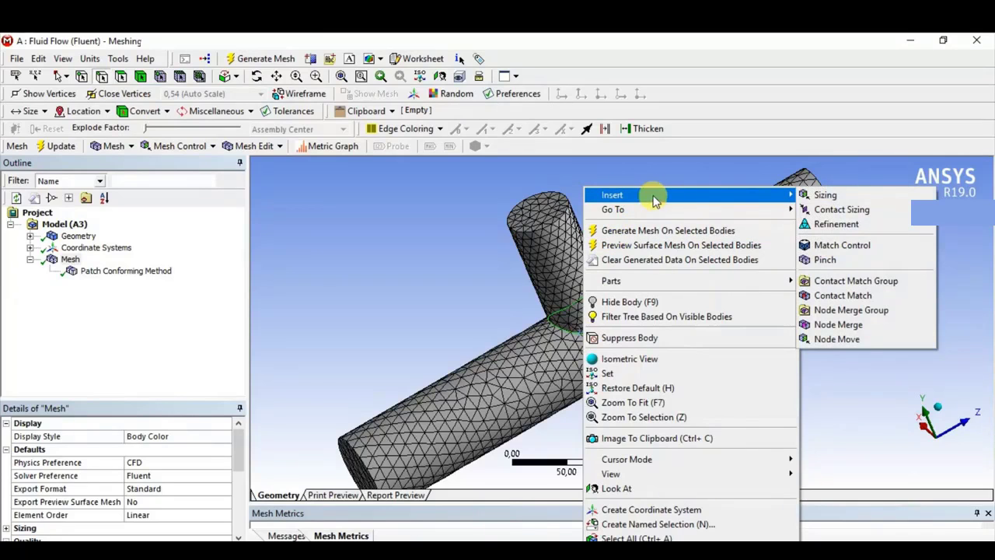
pyautogui.click(817, 195)
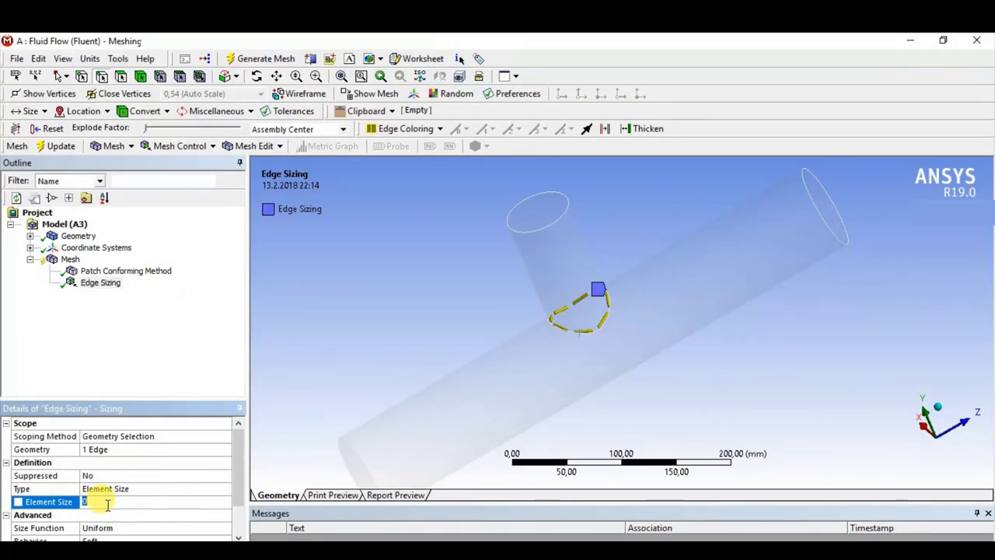
# - Set the edge sizing's element size to 4 mm, then generate and display the mesh
pyautogui.write('4')
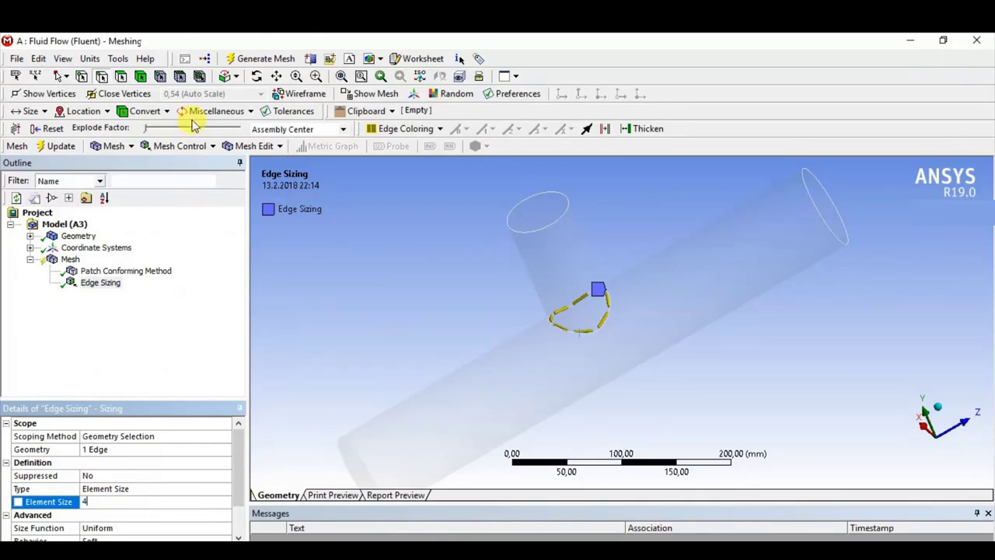
pyautogui.click(260, 59)
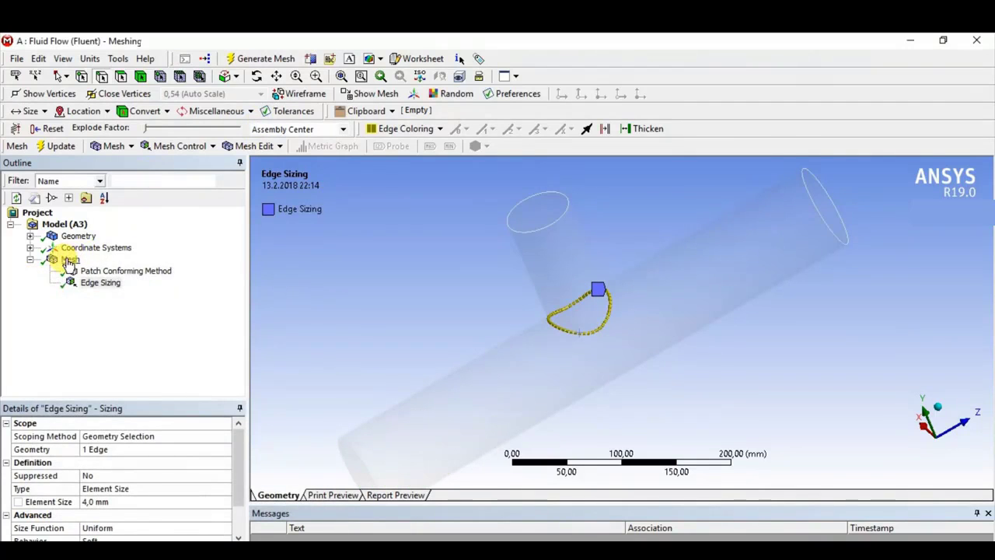
pyautogui.click(68, 261)
# - Review the orthogonal quality statistics of the edge-sized mesh and examine the elements around the pipe junction
pyautogui.scroll(-1, 110, 495)
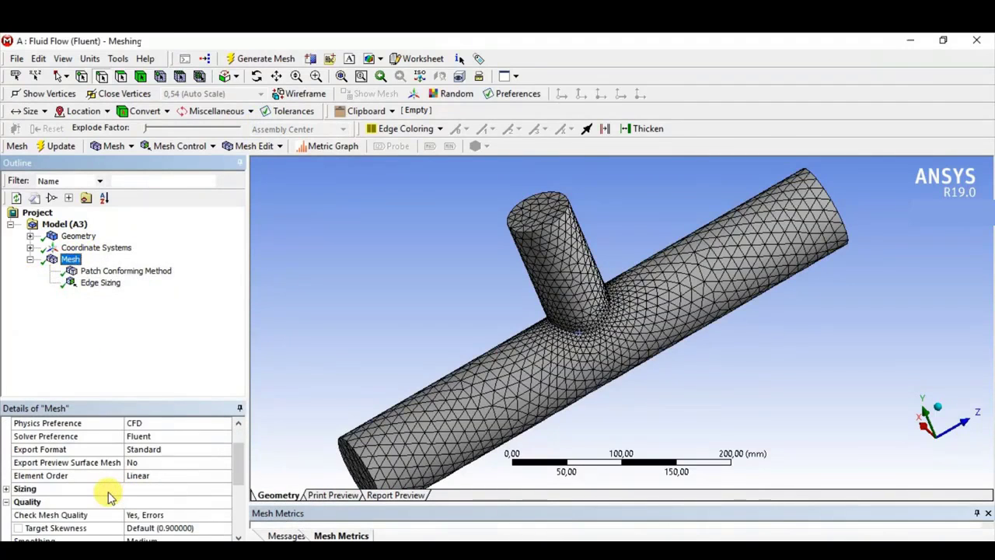
pyautogui.scroll(-2, 109, 496)
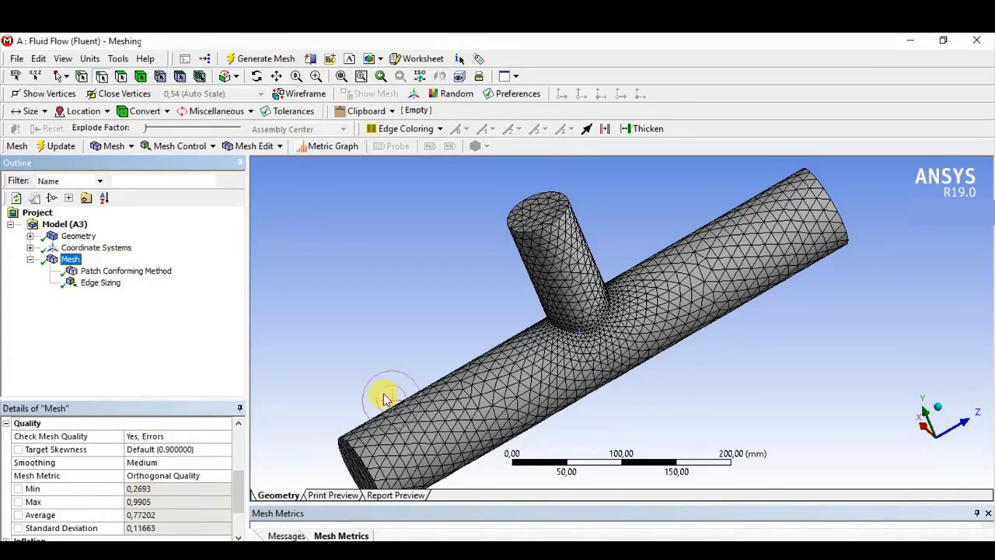
pyautogui.moveTo(384, 396); pyautogui.dragTo(688, 282, button='middle')
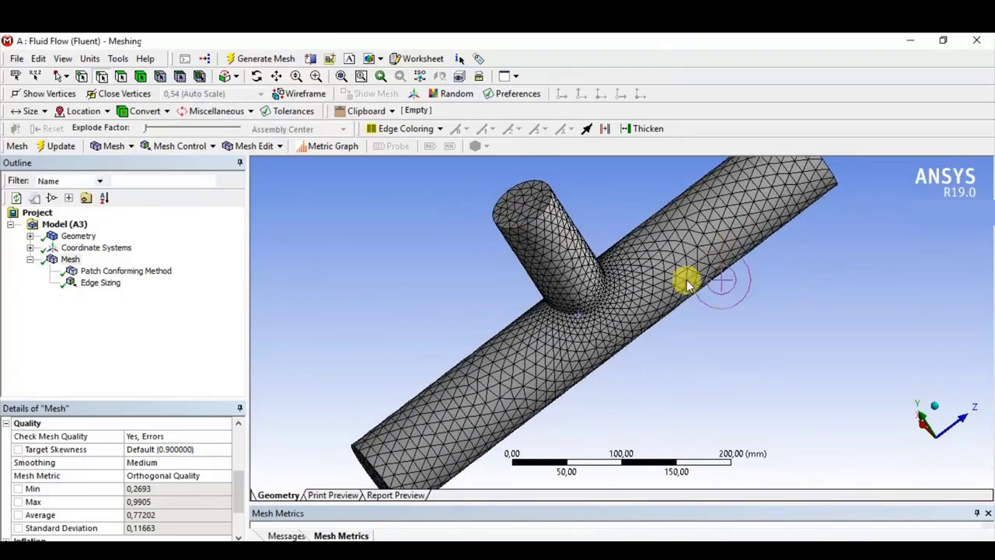
# - Set the Edge Sizing's Bias Type to the symmetric pattern with short divisions at both ends and long ones in the middle
pyautogui.click(91, 285)
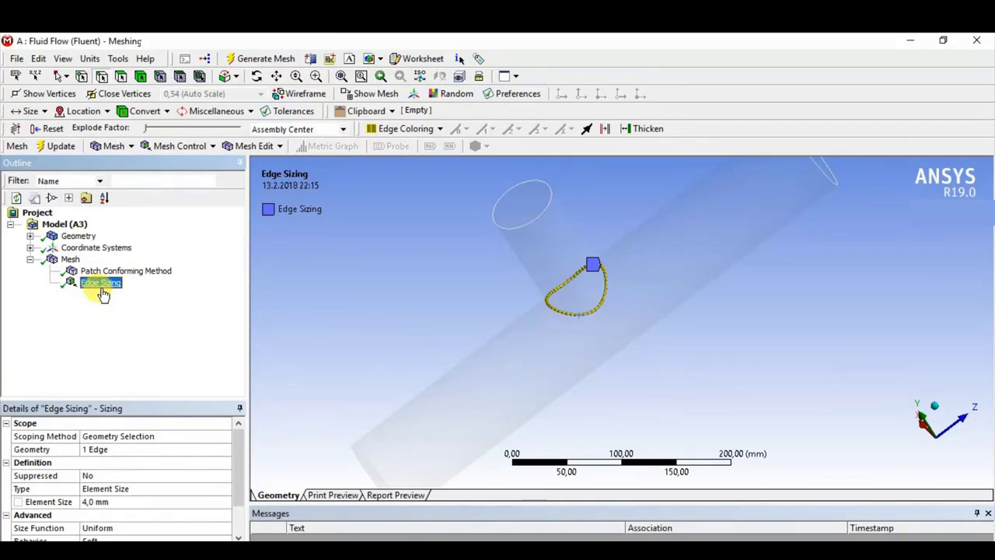
pyautogui.scroll(-1, 129, 474)
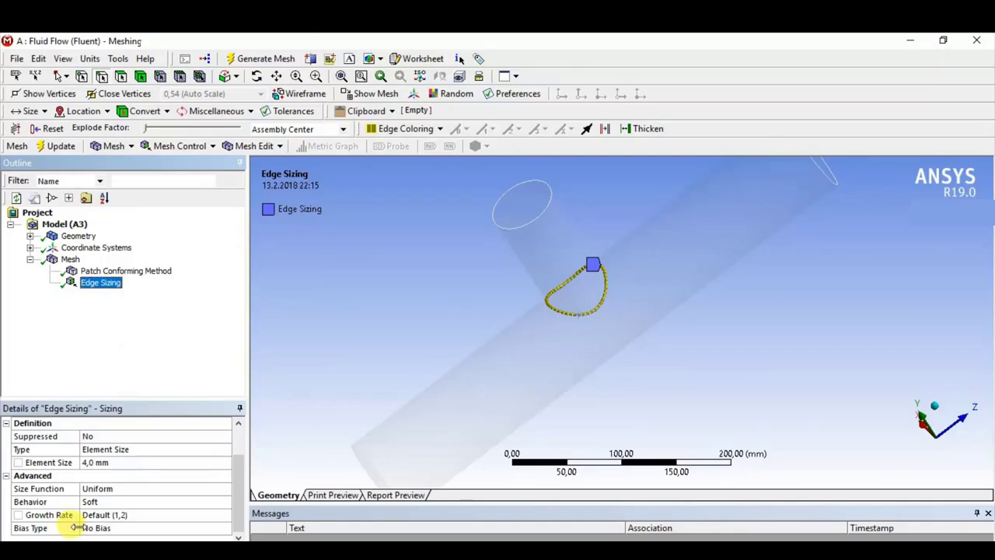
pyautogui.click(180, 528)
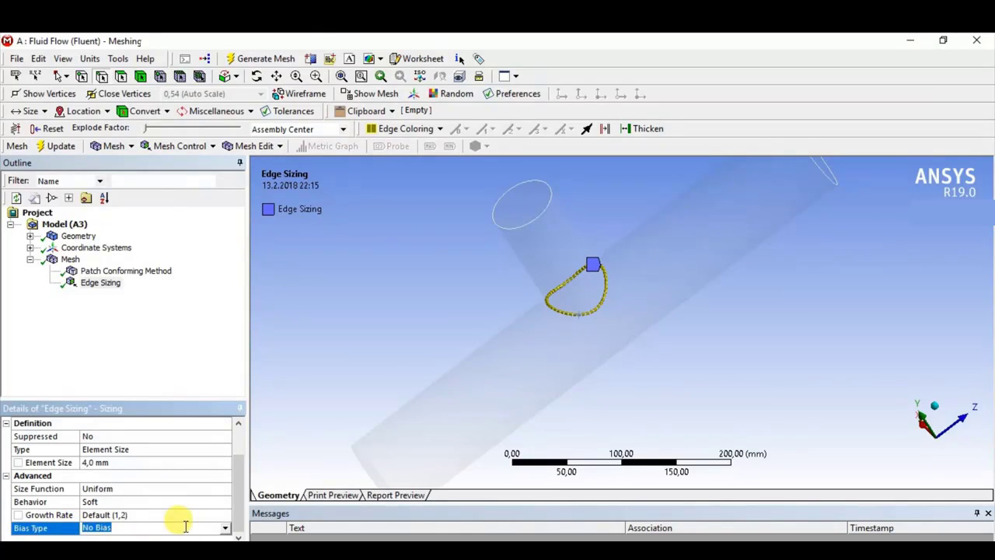
pyautogui.click(224, 531)
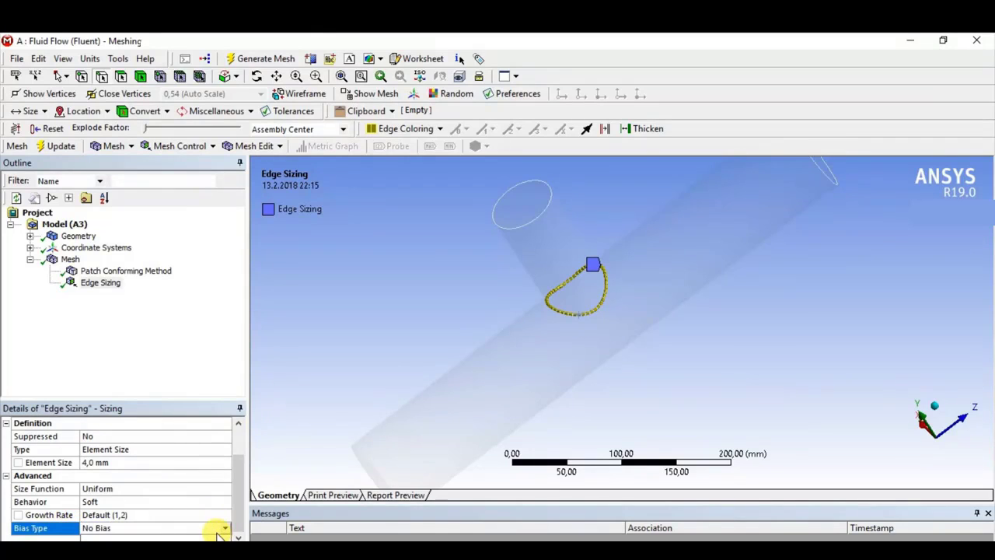
pyautogui.click(156, 534)
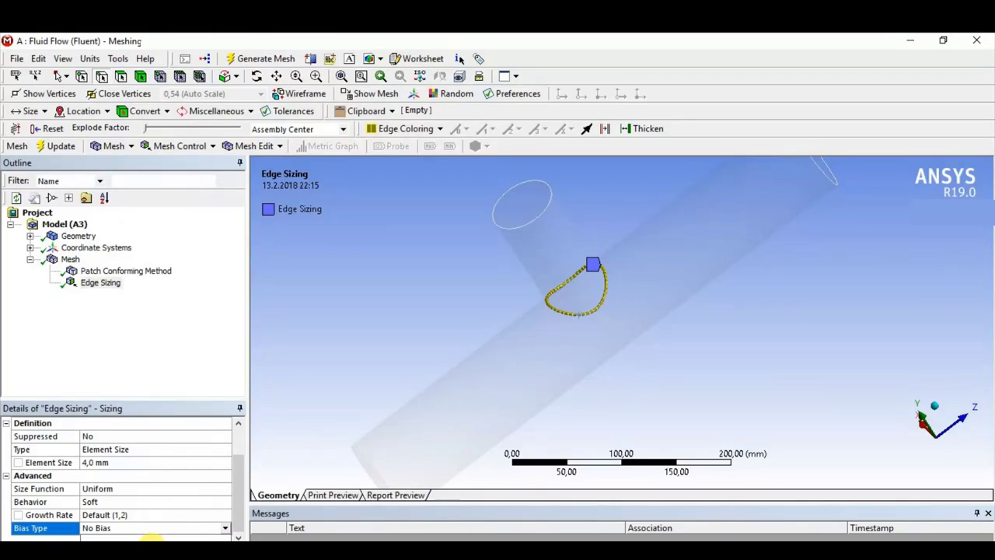
pyautogui.click(165, 554)
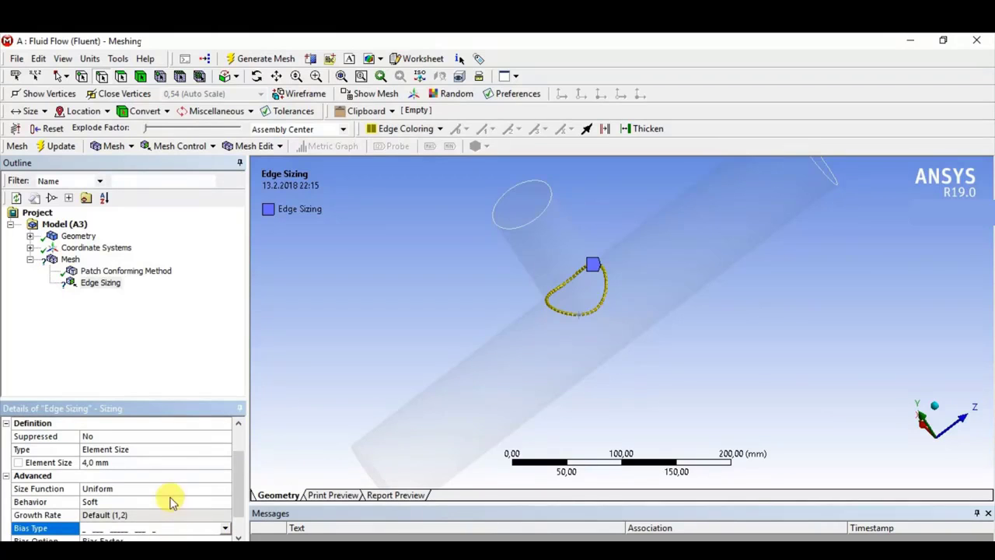
# - Set the edge sizing's Bias Factor to 5 and generate the mesh
pyautogui.scroll(-1, 170, 498)
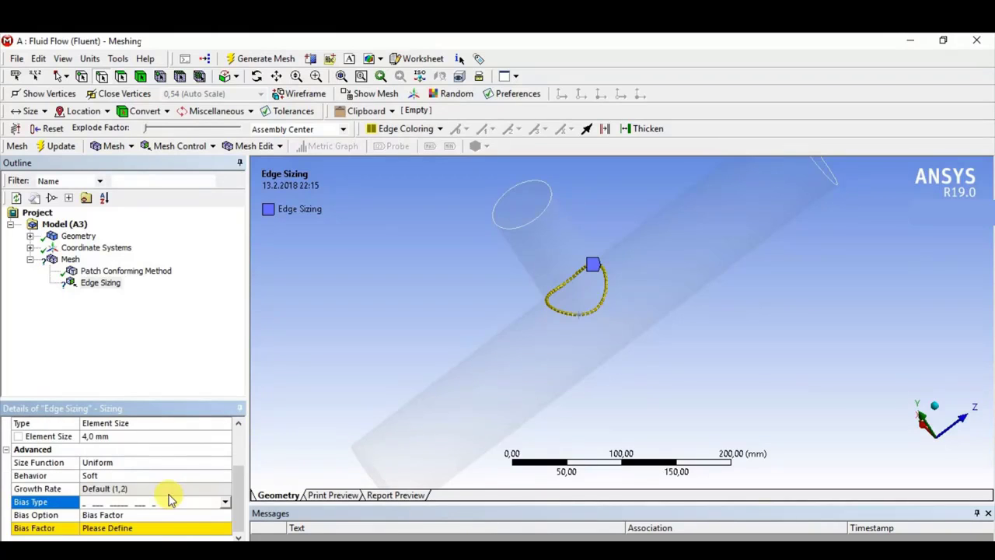
pyautogui.click(119, 528)
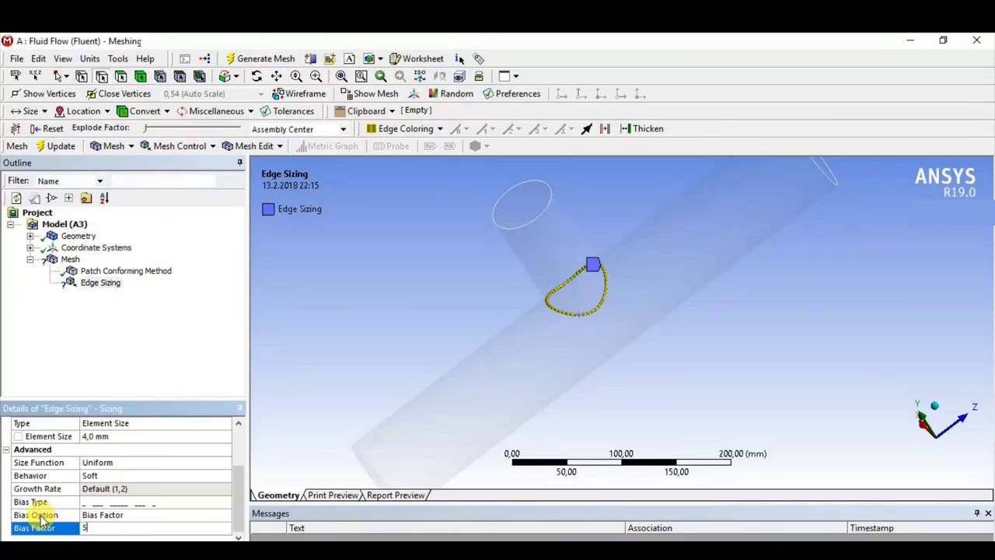
pyautogui.click(251, 59)
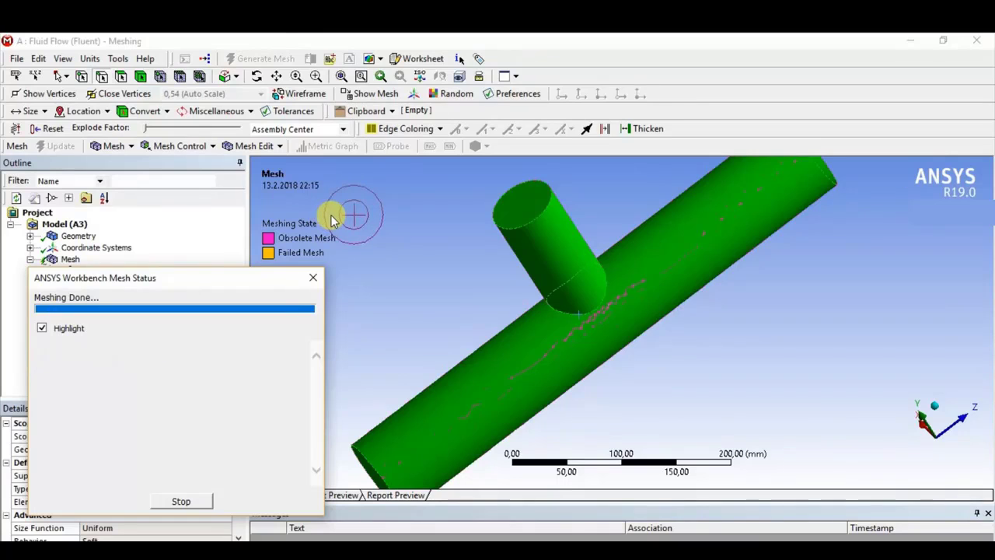
# - Display the biased mesh and examine the element distribution around the pipe junction from another angle
pyautogui.click(69, 259)
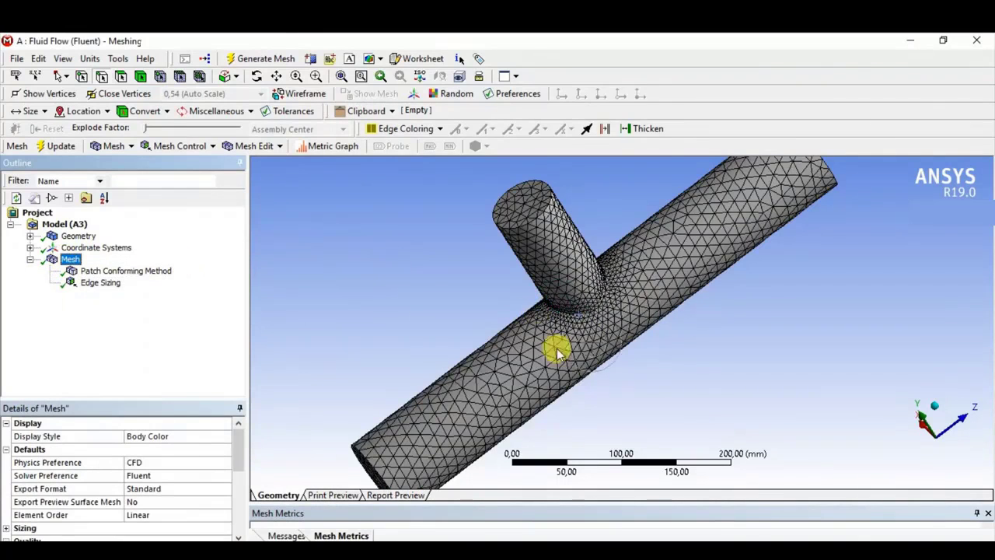
pyautogui.moveTo(555, 349); pyautogui.dragTo(551, 300, button='middle')
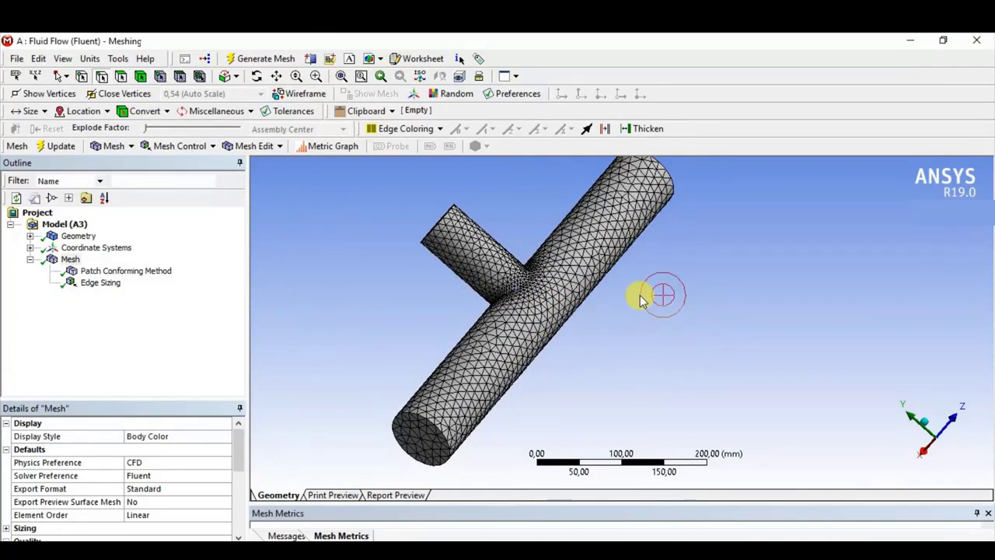
pyautogui.click(83, 77)
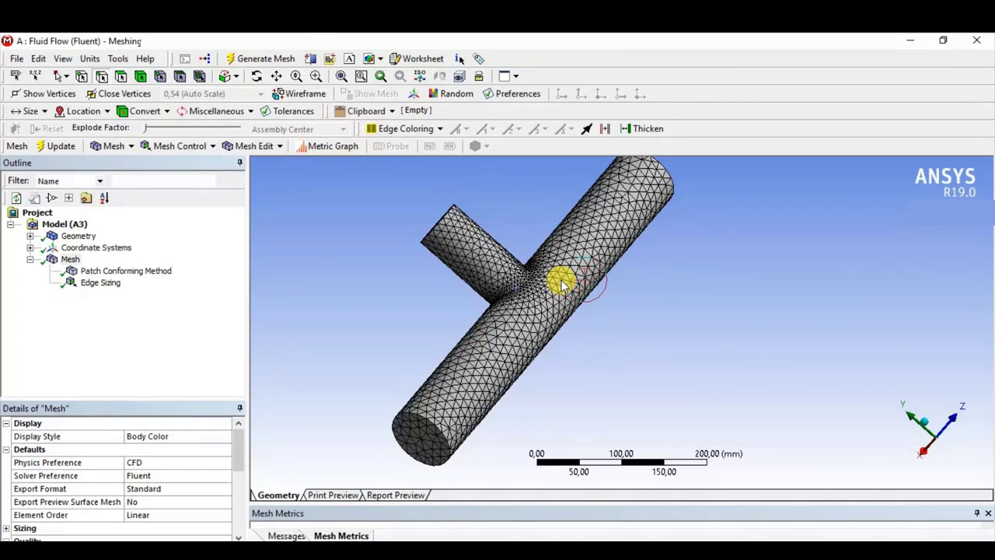
# - Insert an Inflation control in the mesh and scope its geometry to the T-pipe body
pyautogui.click(69, 259)
pyautogui.rightClick(69, 261)
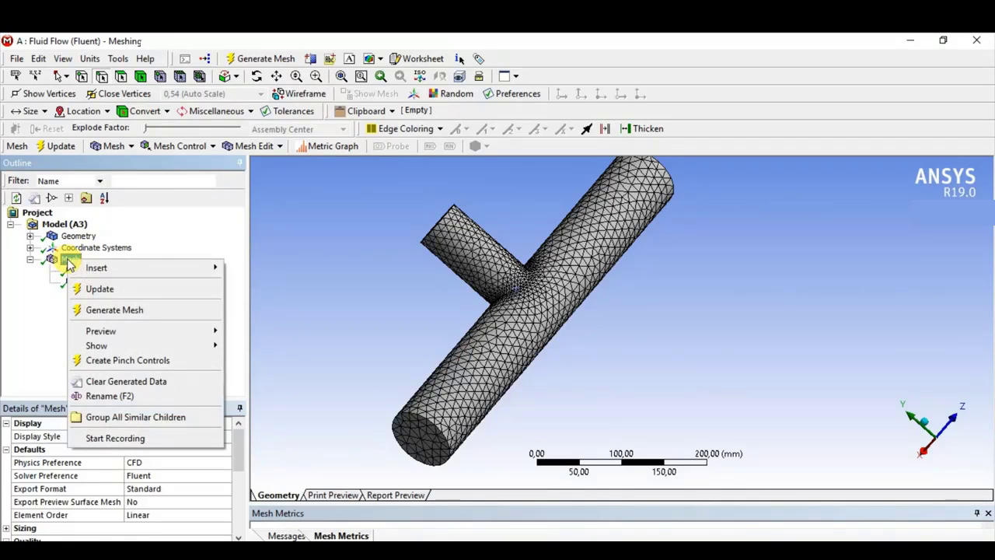
pyautogui.moveTo(144, 269)
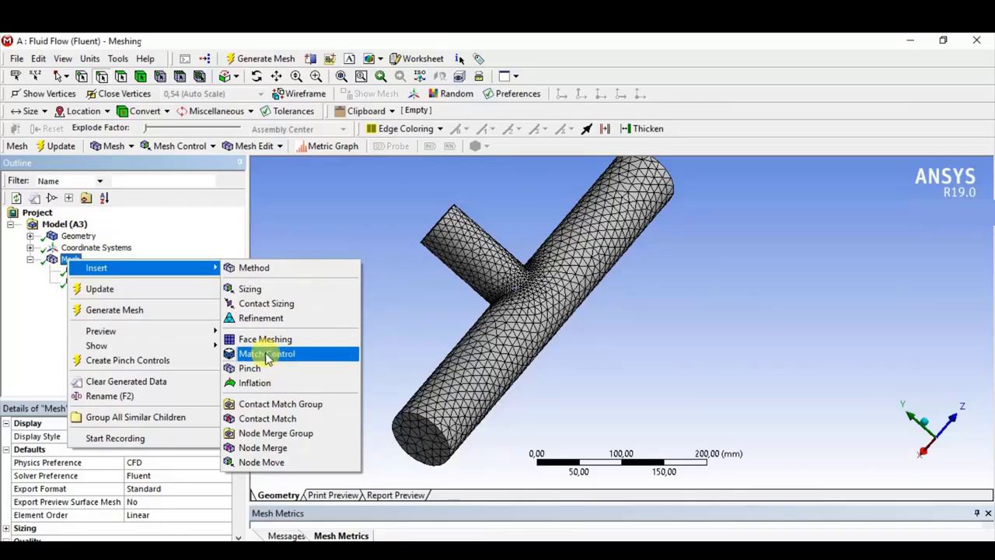
pyautogui.click(281, 383)
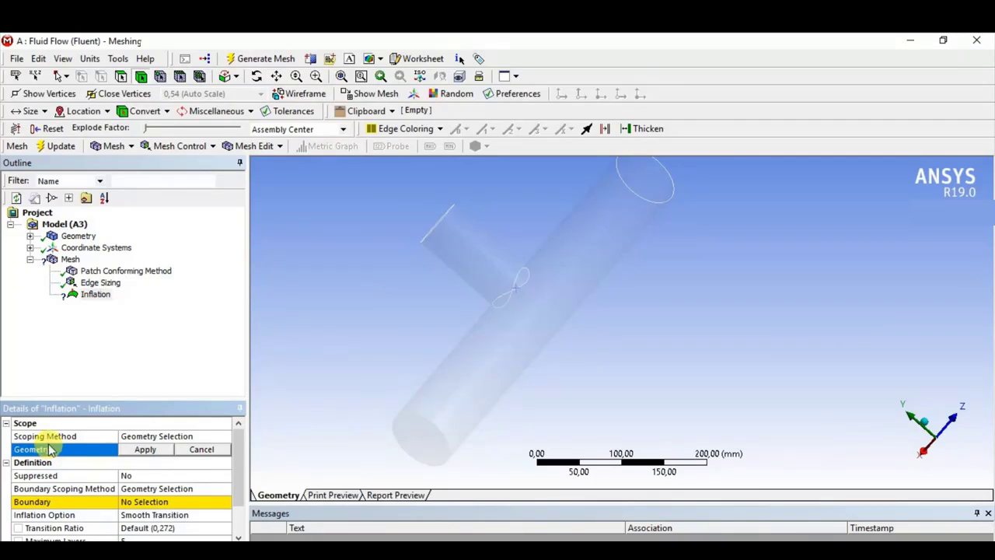
pyautogui.click(503, 344)
pyautogui.click(138, 450)
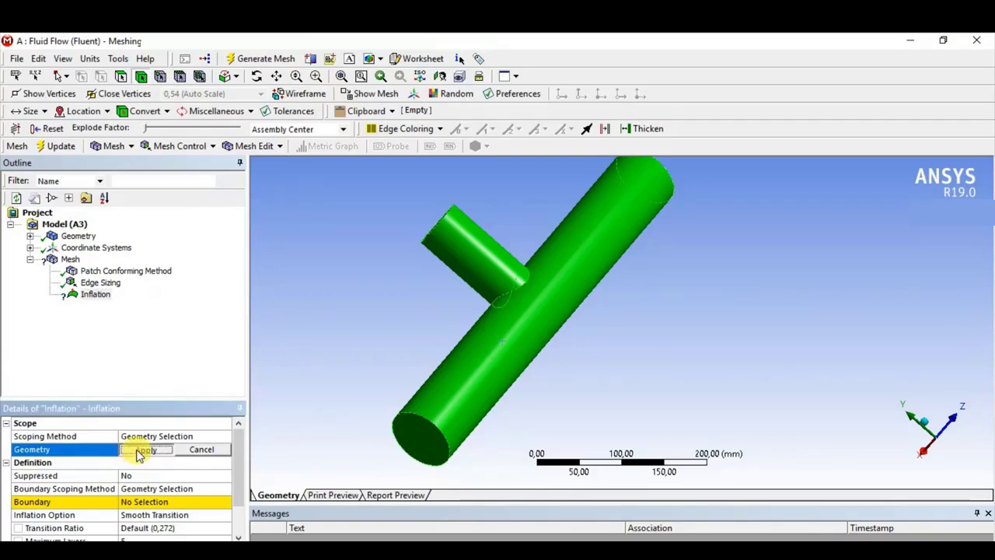
# - Assign the outer cylindrical faces of the main pipe and the branch as the inflation boundary
pyautogui.click(138, 503)
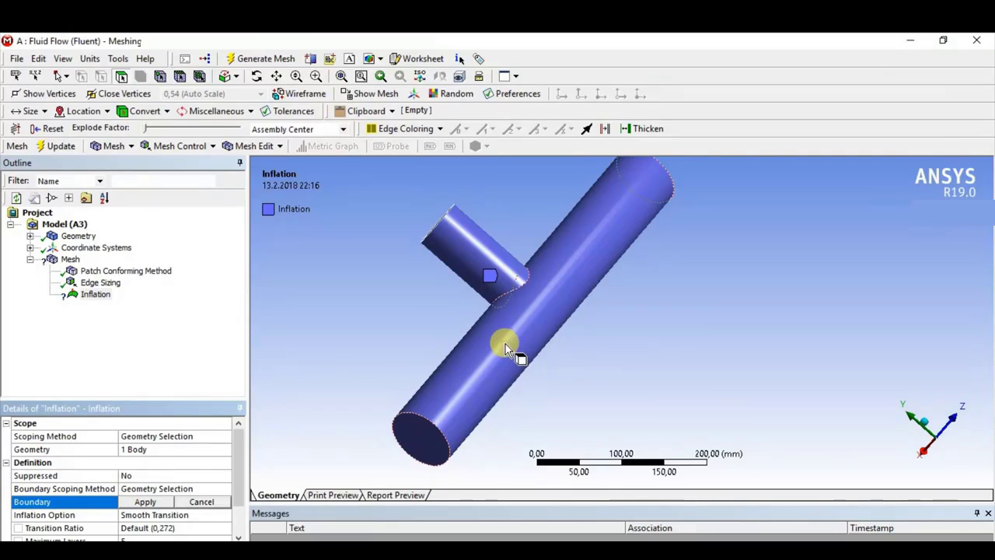
pyautogui.click(505, 344)
pyautogui.keyDown('ctrl'); pyautogui.click(479, 250); pyautogui.keyUp('ctrl')
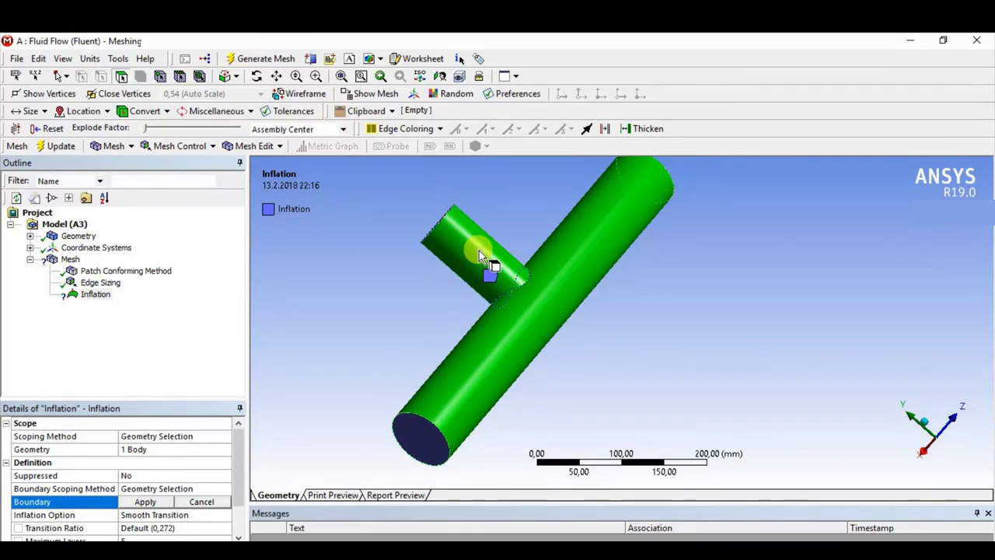
pyautogui.click(145, 502)
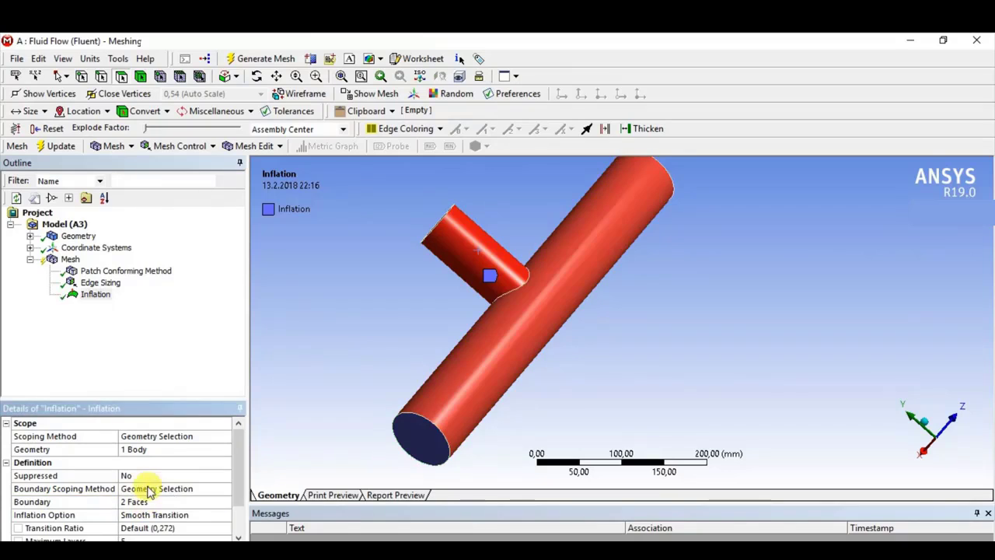
# - Generate the mesh with inflation and inspect the boundary layers on the main pipe's end face
pyautogui.scroll(-1, 171, 478)
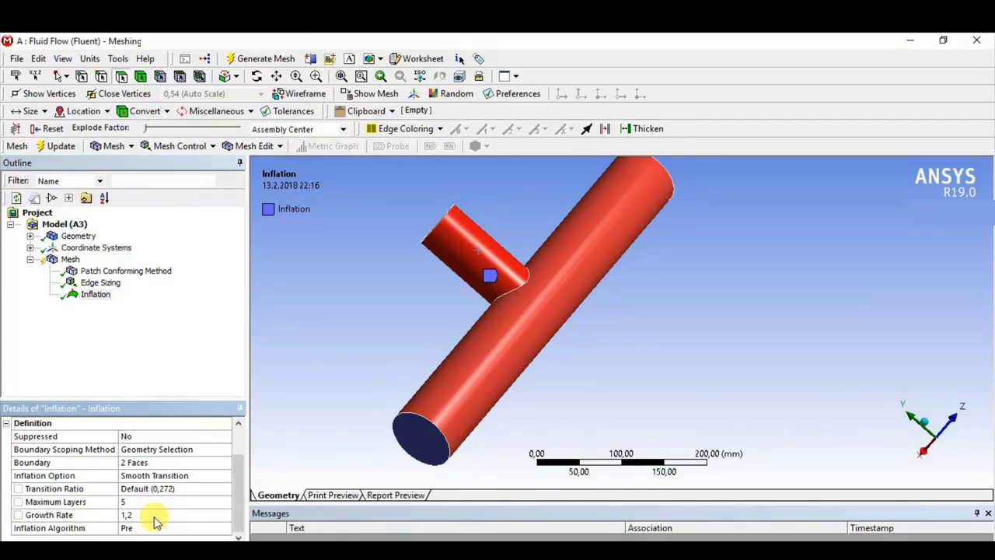
pyautogui.click(257, 59)
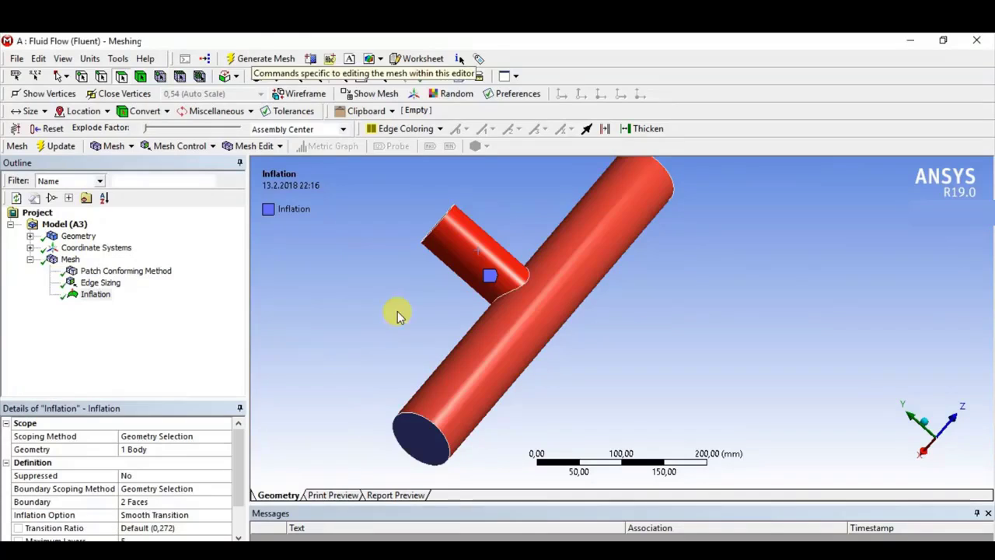
pyautogui.click(70, 259)
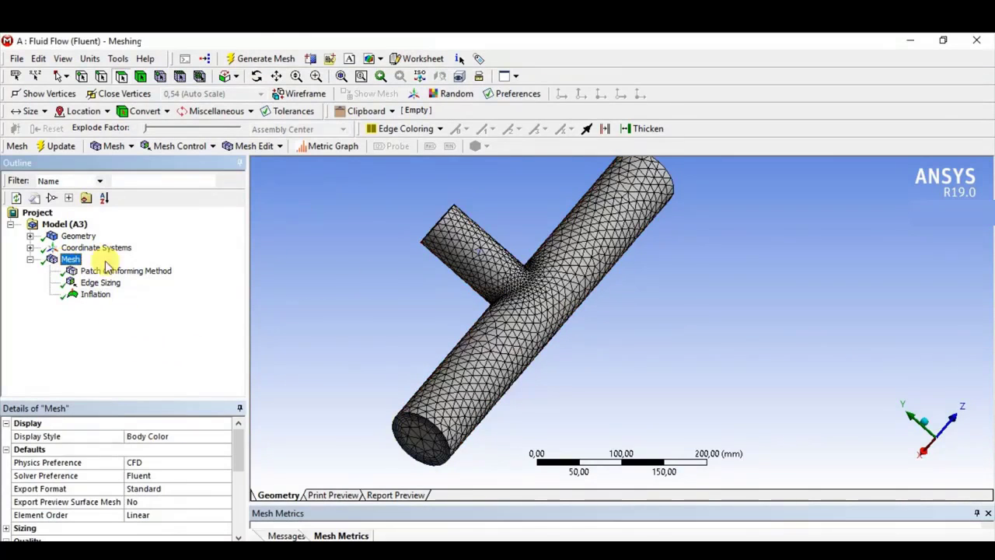
pyautogui.moveTo(444, 296); pyautogui.dragTo(377, 276, button='middle')
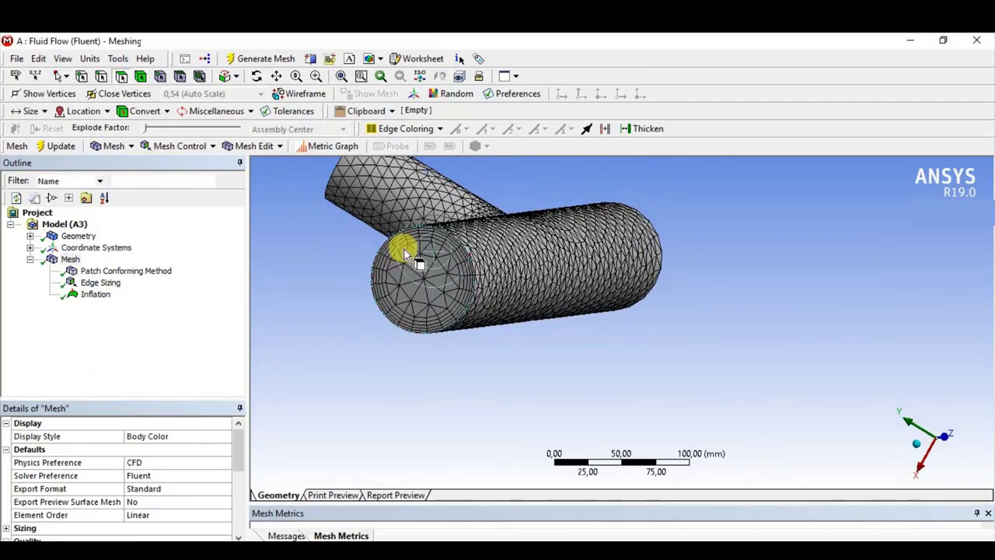
# - Set the Inflation control's Maximum Layers to 10
pyautogui.click(96, 296)
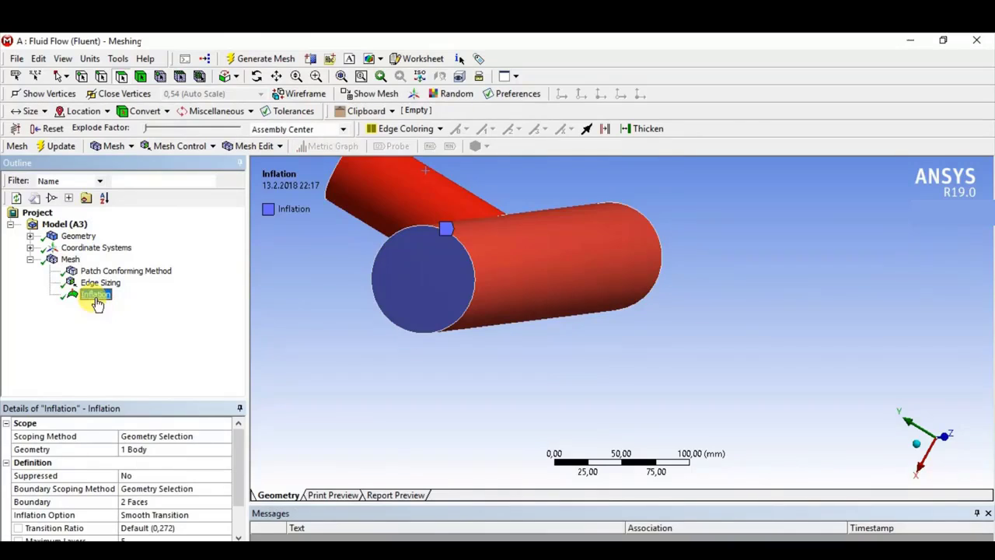
pyautogui.scroll(-3, 166, 475)
pyautogui.click(153, 502)
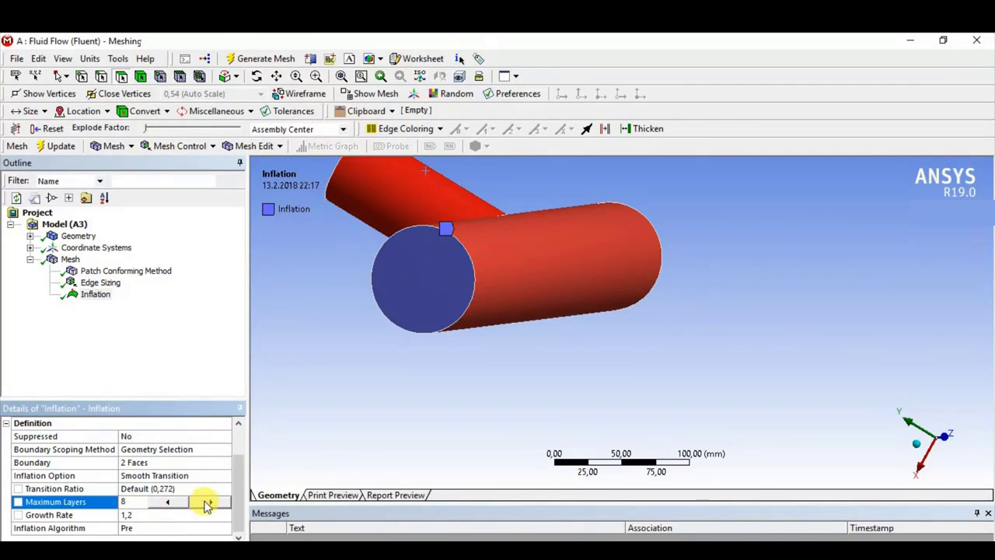
pyautogui.click(208, 505)
pyautogui.click(213, 505)
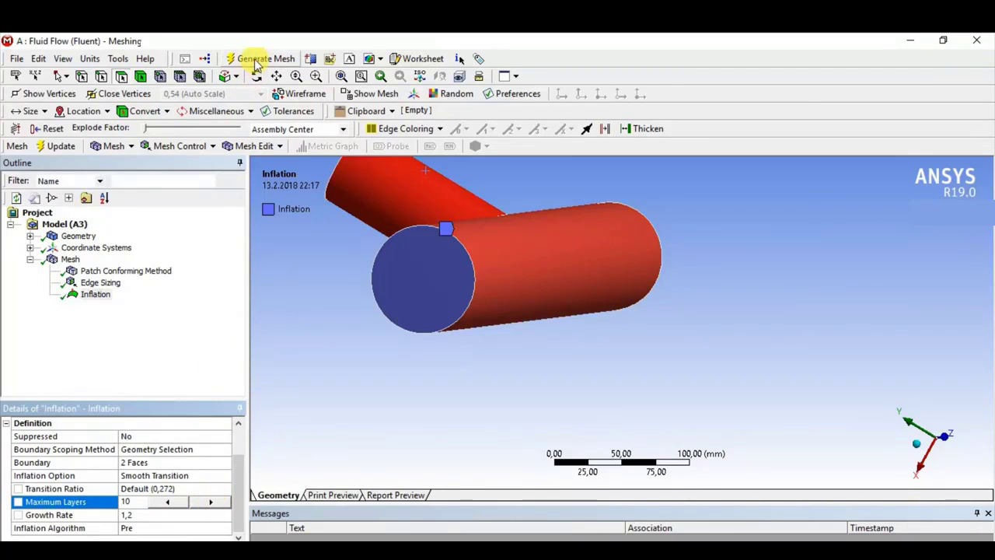
# - Generate the mesh with the 10-layer inflation and display it on the T-pipe
pyautogui.click(256, 60)
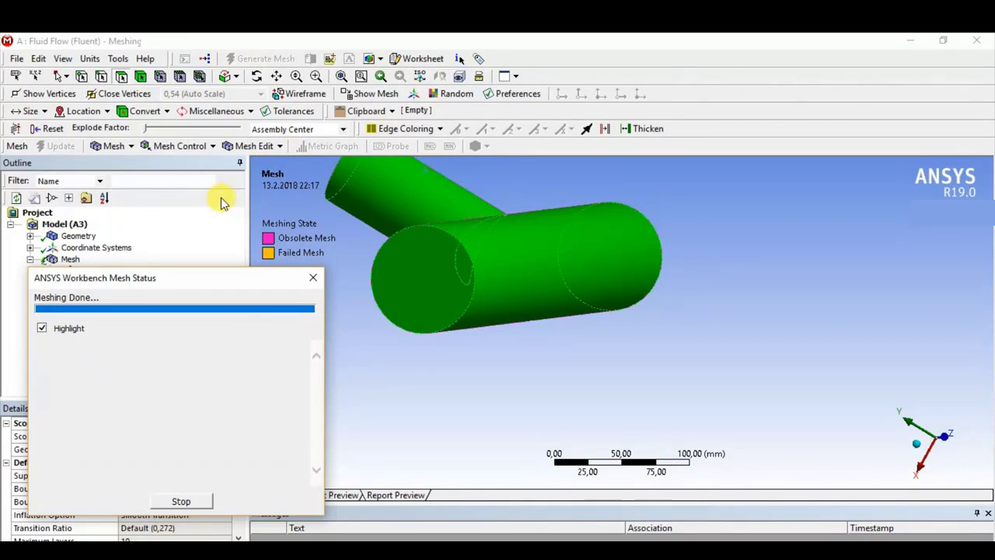
pyautogui.click(69, 261)
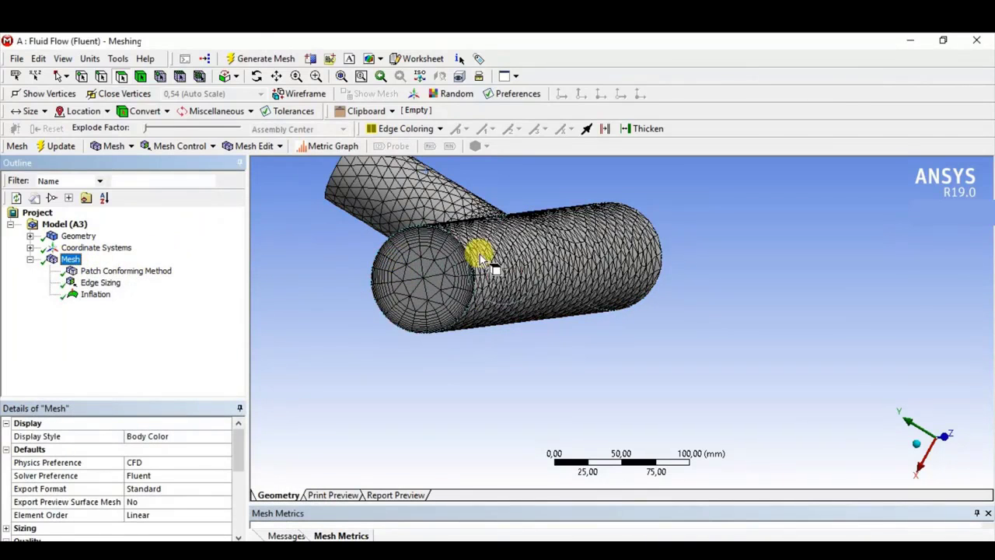
# - Set the Inflation control's Maximum Layers to 5, then regenerate and display the mesh
pyautogui.click(104, 303)
pyautogui.scroll(-1, 152, 490)
pyautogui.click(147, 501)
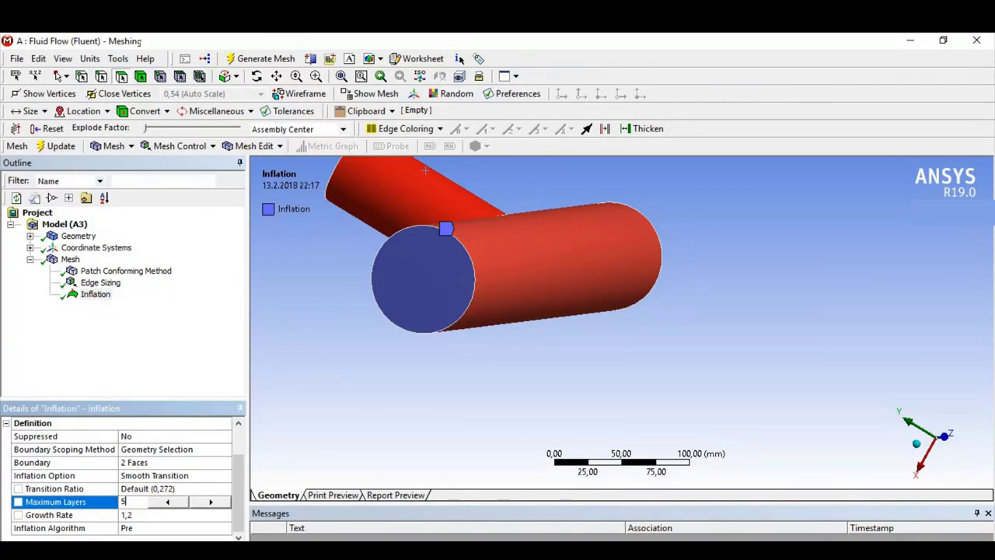
pyautogui.write('5')
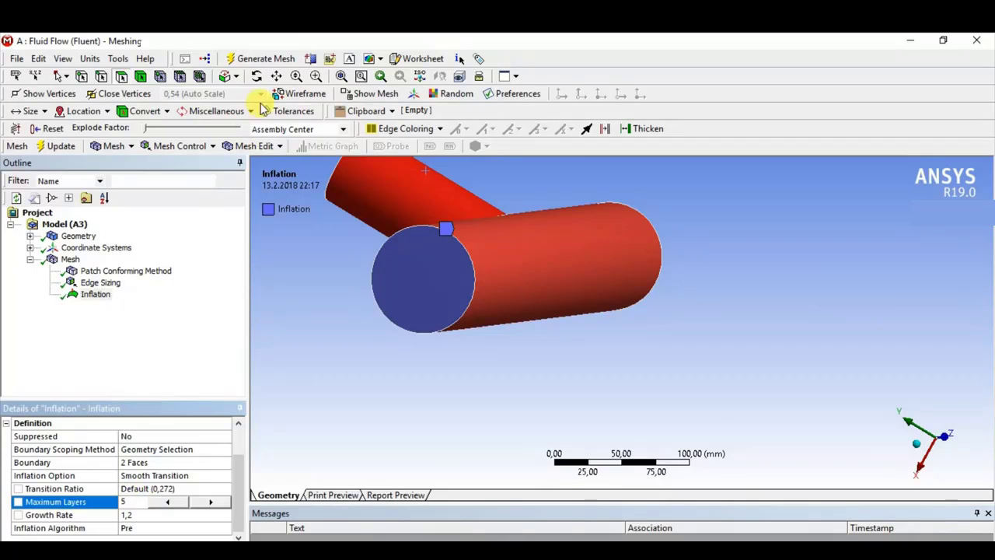
pyautogui.click(259, 59)
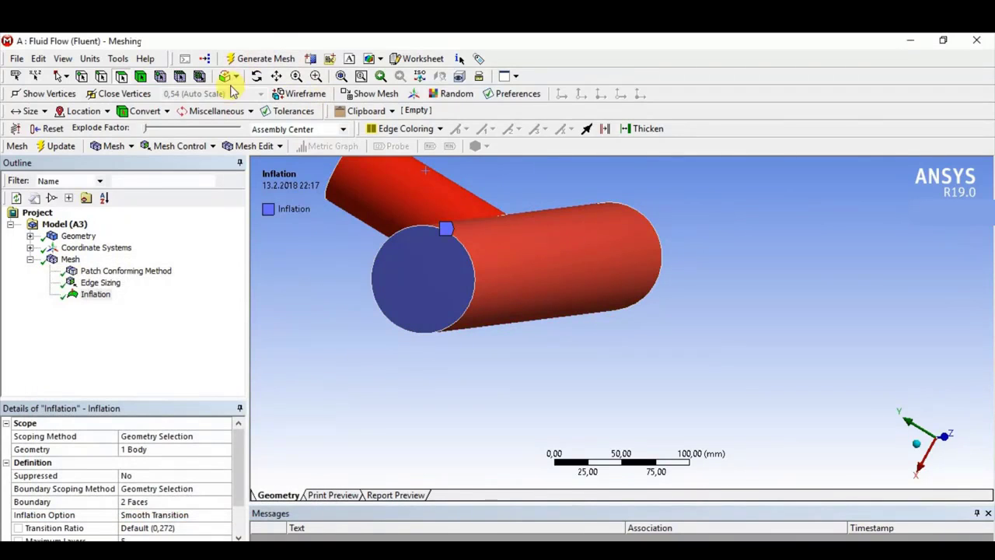
pyautogui.click(64, 259)
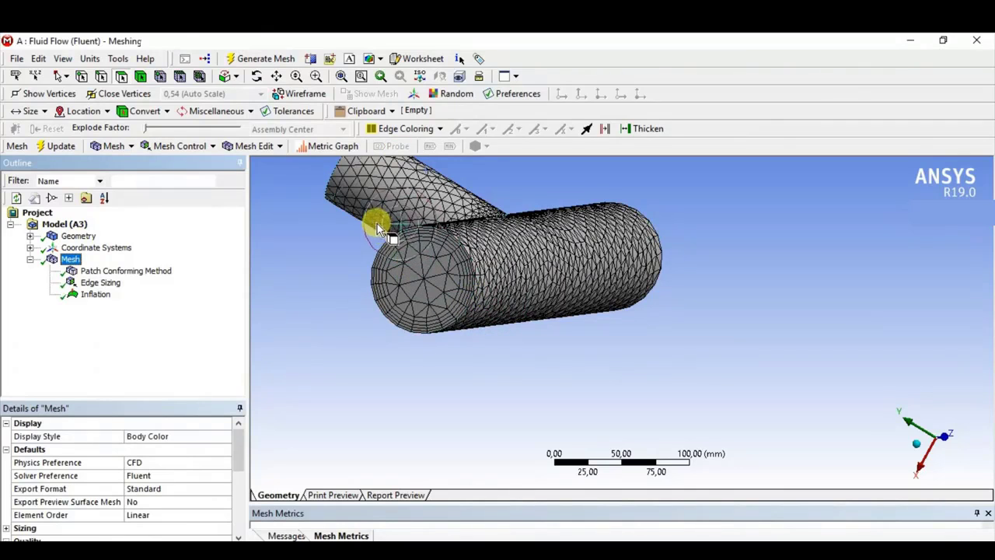
# - Cut the meshed T-pipe with a new section plane running lengthwise through the main pipe and the branch
pyautogui.click(312, 61)
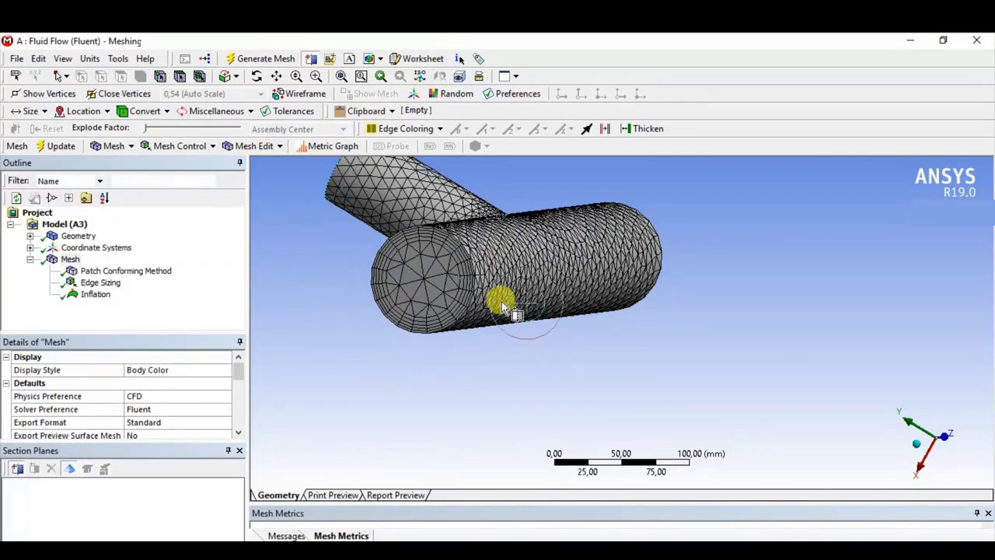
pyautogui.moveTo(411, 267); pyautogui.dragTo(439, 259, button='middle')
pyautogui.scroll(-1, 404, 248)
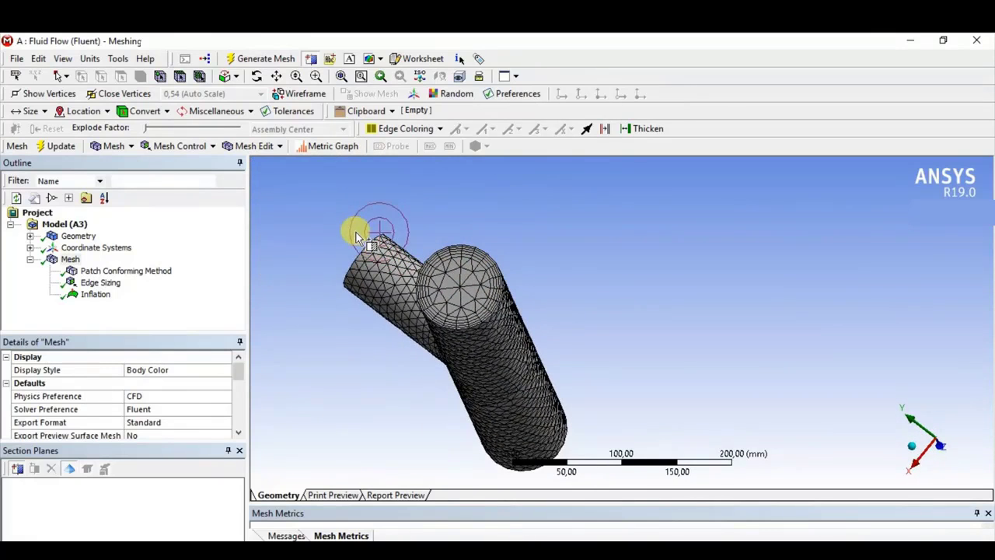
pyautogui.moveTo(346, 240); pyautogui.dragTo(482, 297, button='middle')
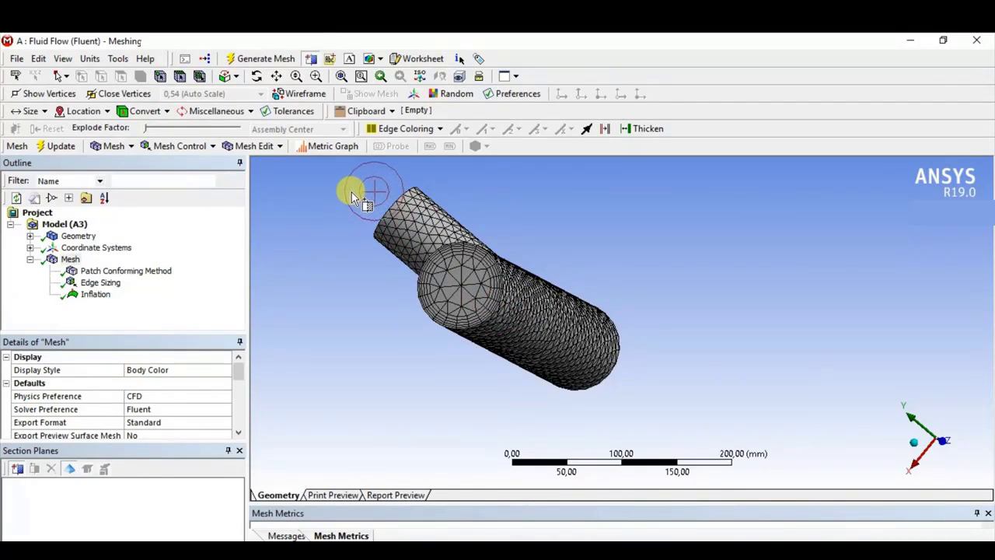
pyautogui.moveTo(588, 375); pyautogui.dragTo(649, 412)
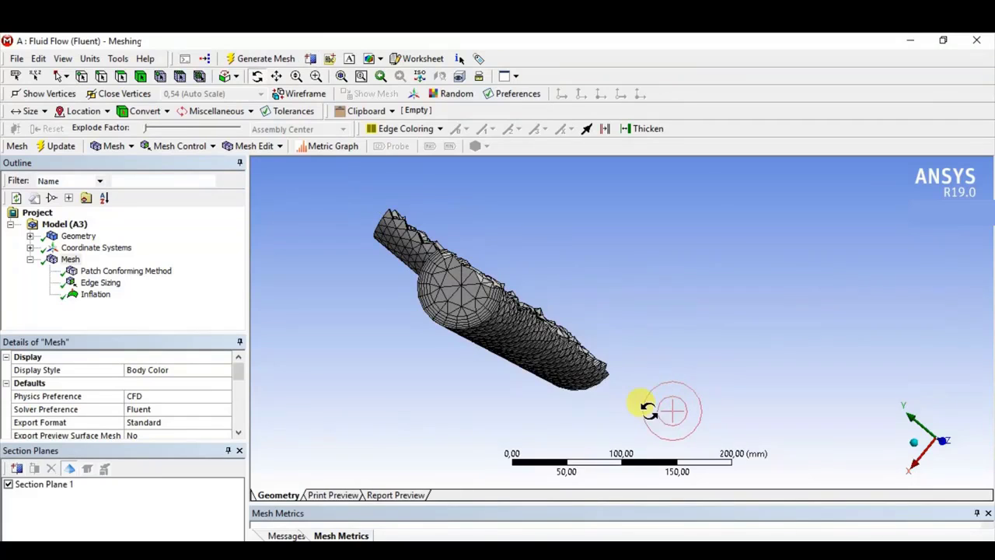
# - Inspect the inflation layers along the pipe walls in the section, toggling the whole-element display off and back on
pyautogui.moveTo(539, 269); pyautogui.dragTo(466, 301, button='middle')
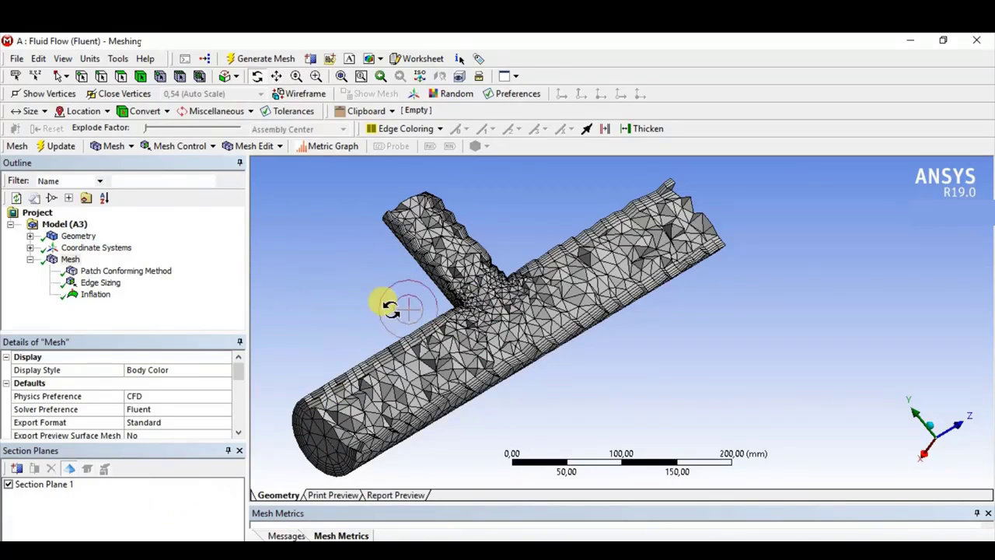
pyautogui.moveTo(399, 307); pyautogui.dragTo(406, 273)
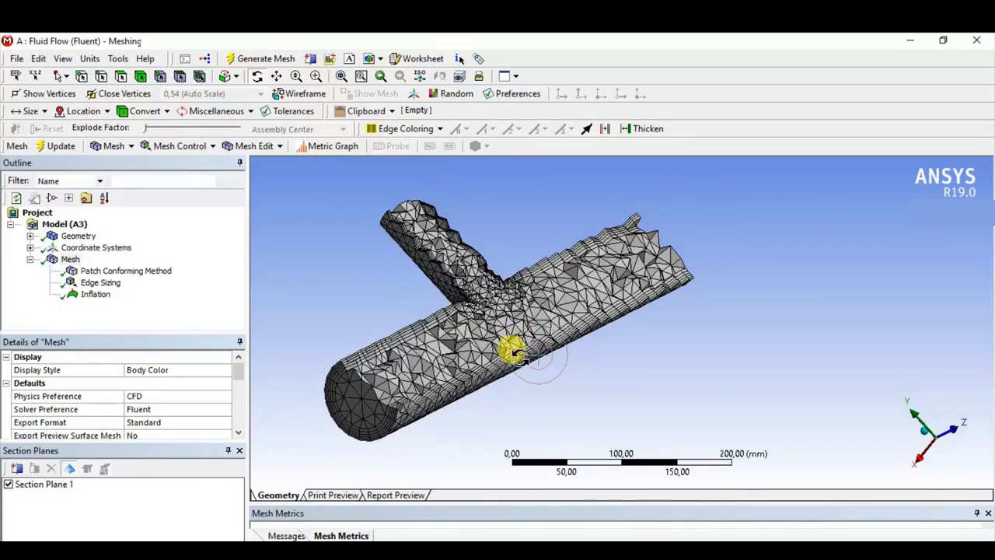
pyautogui.moveTo(533, 410); pyautogui.dragTo(466, 404)
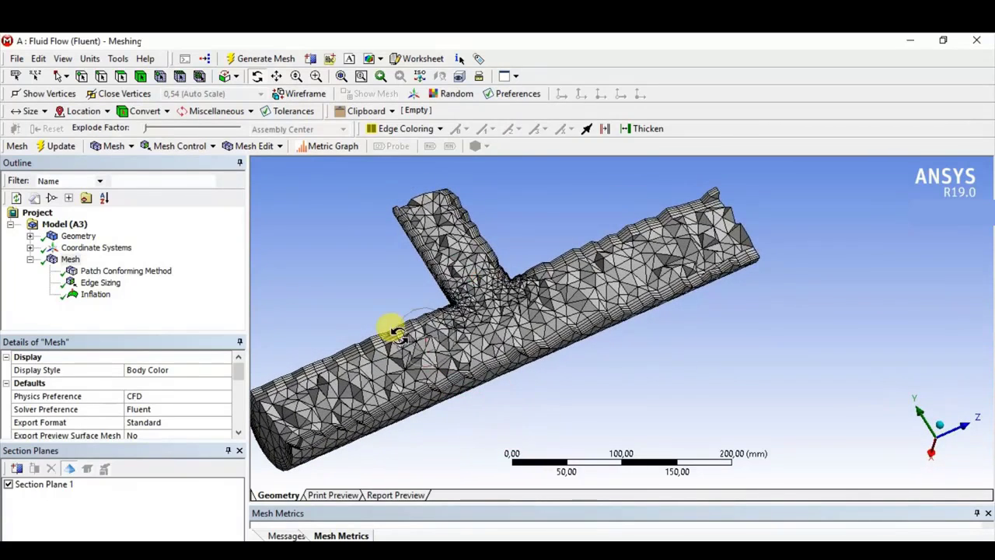
pyautogui.click(70, 469)
pyautogui.moveTo(476, 368); pyautogui.dragTo(467, 329)
pyautogui.click(68, 470)
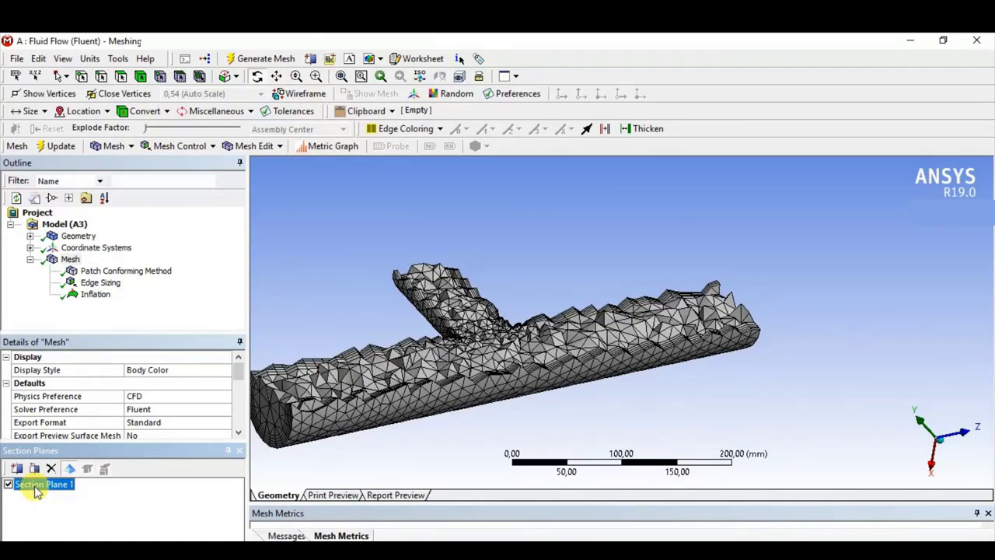
# - Edit the section plane to show the opposite half of the T-pipe and examine its cut mesh
pyautogui.click(33, 474)
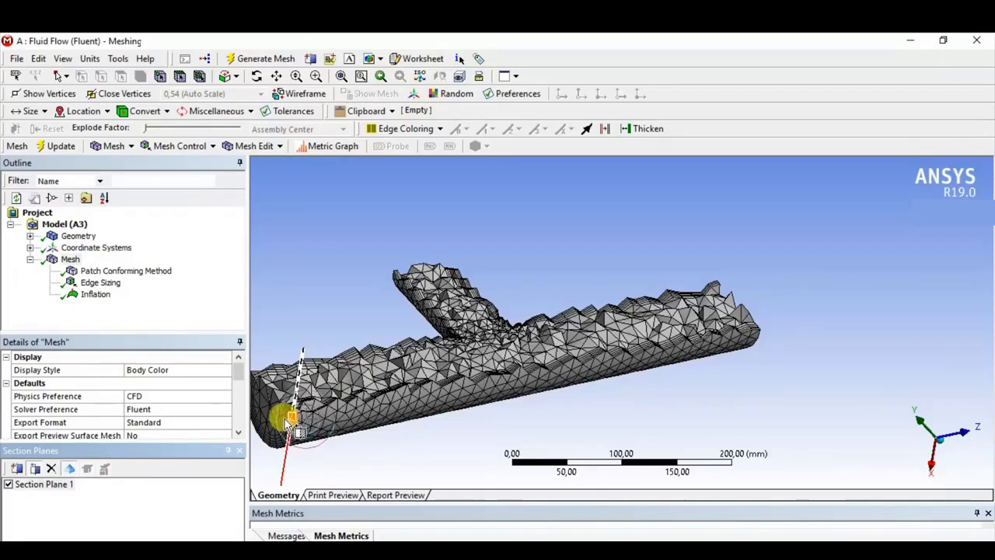
pyautogui.moveTo(293, 414)
pyautogui.mouseDown()
pyautogui.moveTo(297, 397)
pyautogui.moveTo(294, 428)
pyautogui.moveTo(298, 401)
pyautogui.mouseUp()
pyautogui.click(297, 395)
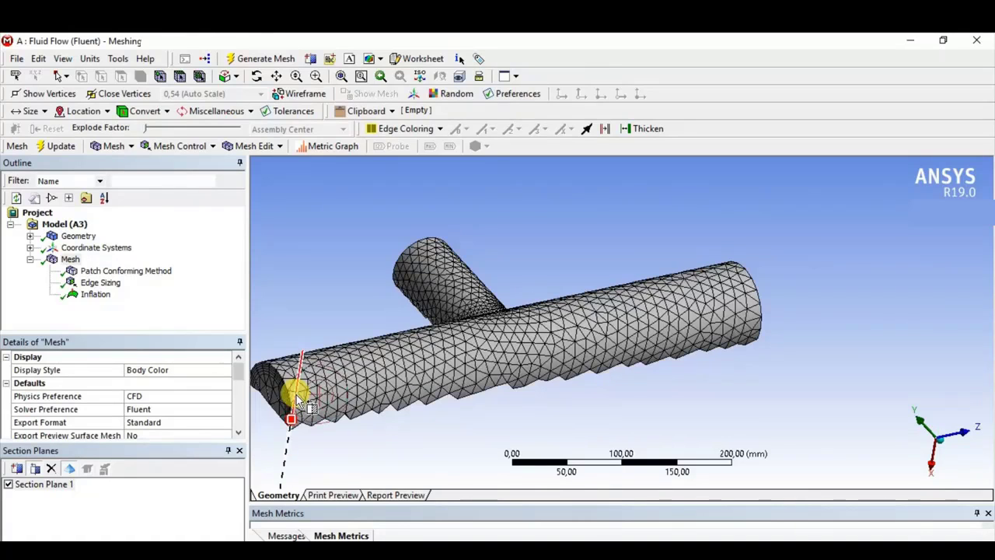
pyautogui.moveTo(296, 391); pyautogui.dragTo(419, 442, button='middle')
pyautogui.scroll(-3, 323, 429)
pyautogui.keyDown('ctrl'); pyautogui.moveTo(428, 426); pyautogui.dragTo(455, 306, button='middle'); pyautogui.keyUp('ctrl')
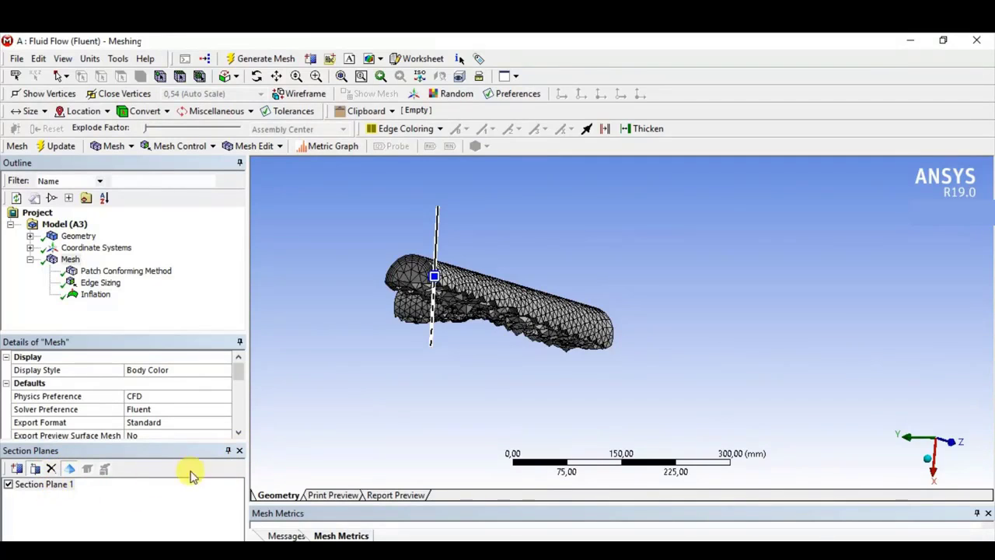
# - Delete the section plane and view the complete T-pipe mesh from the branch side
pyautogui.click(240, 452)
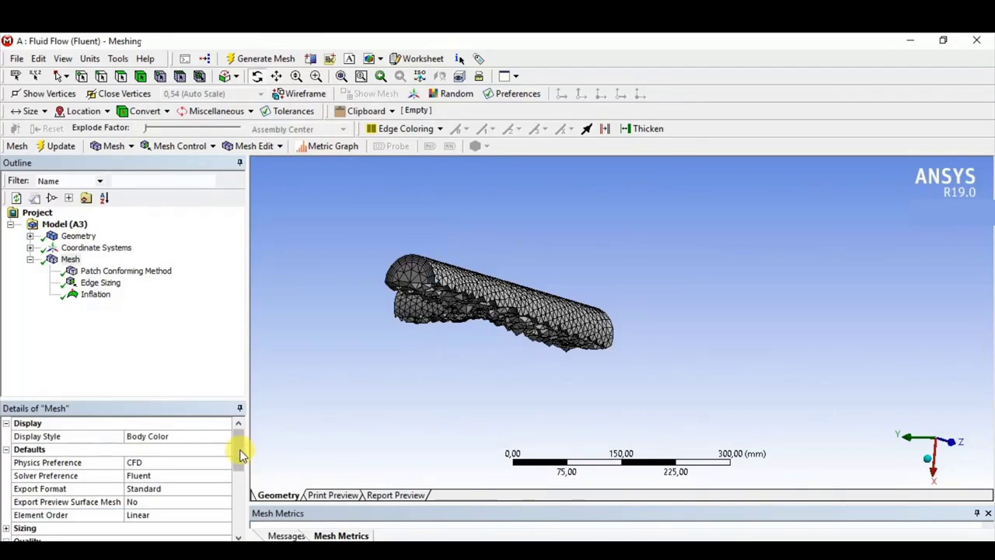
pyautogui.click(310, 60)
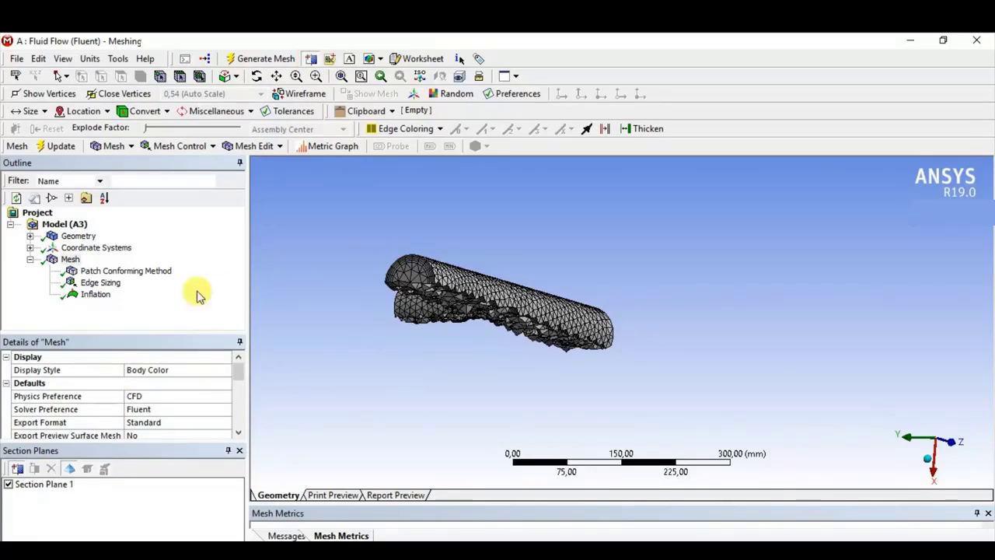
pyautogui.click(59, 483)
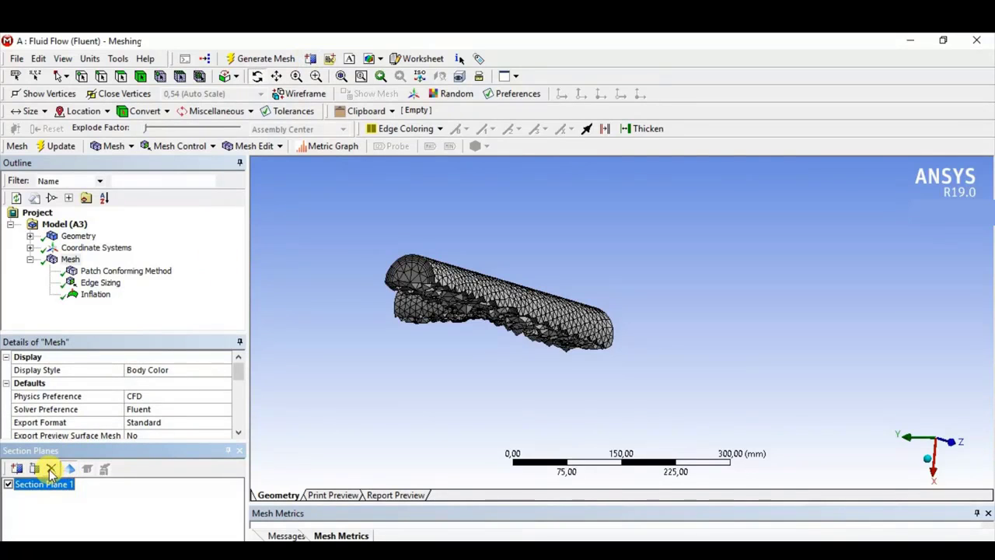
pyautogui.click(50, 470)
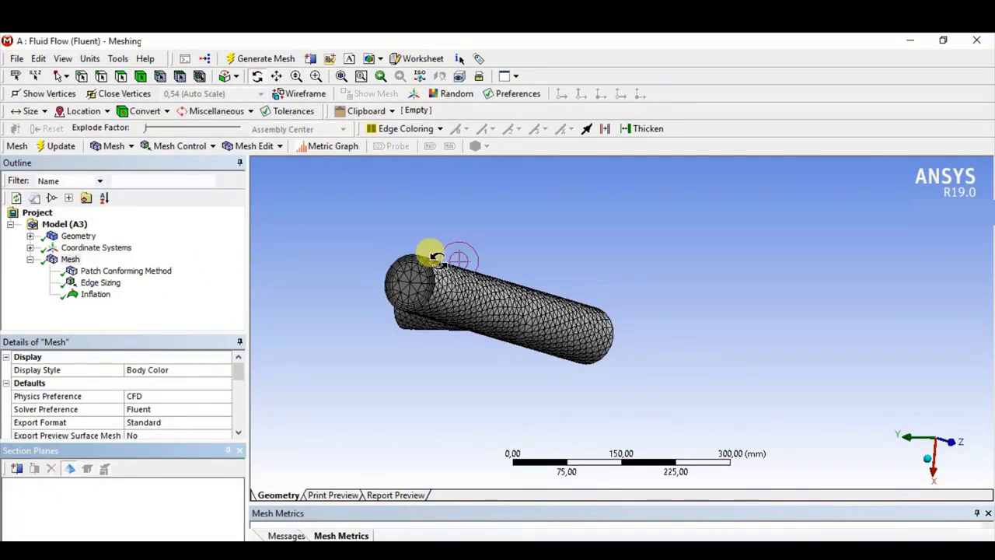
pyautogui.click(240, 454)
pyautogui.moveTo(382, 322); pyautogui.dragTo(465, 229, button='middle')
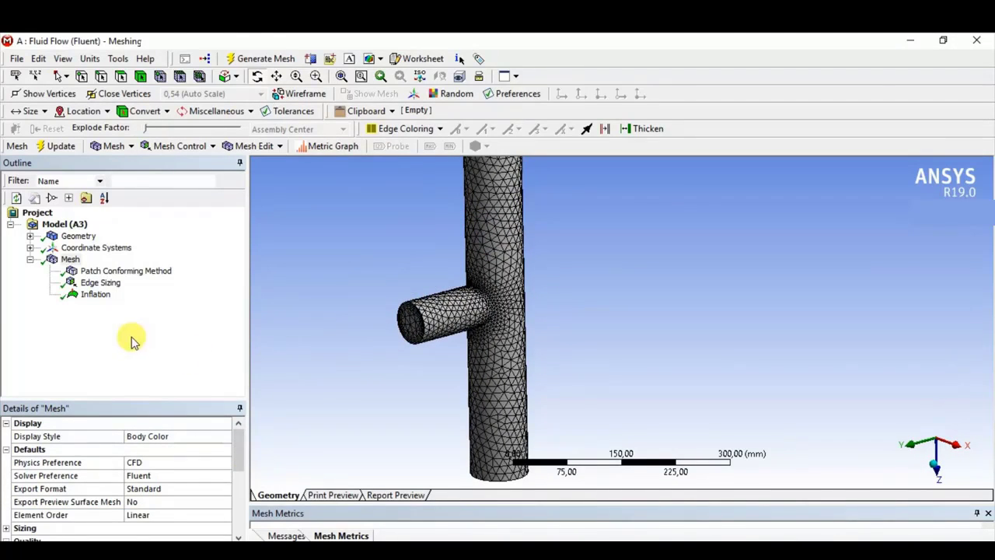